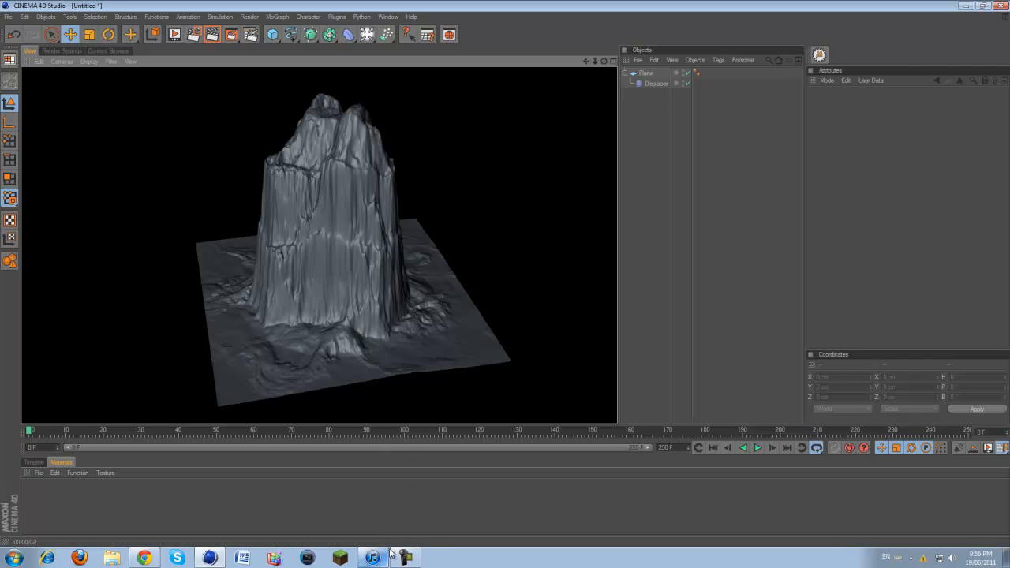
mouse_move(412, 559)
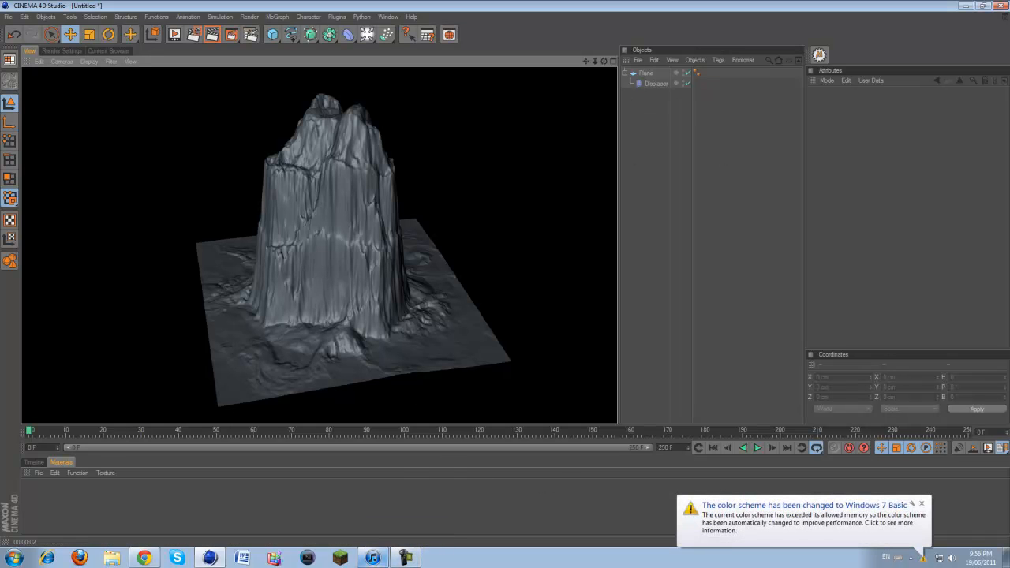
click(406, 557)
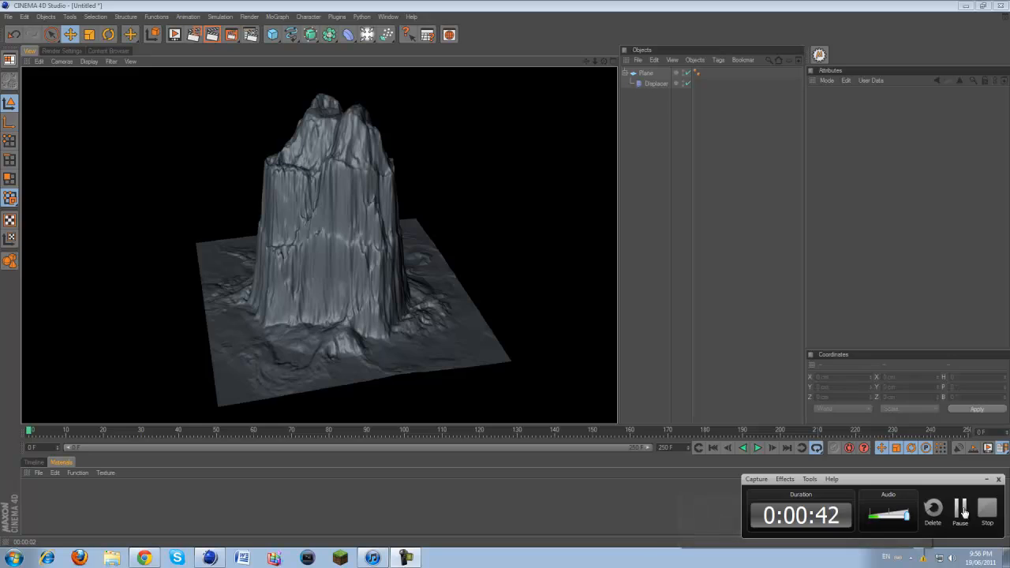
click(961, 509)
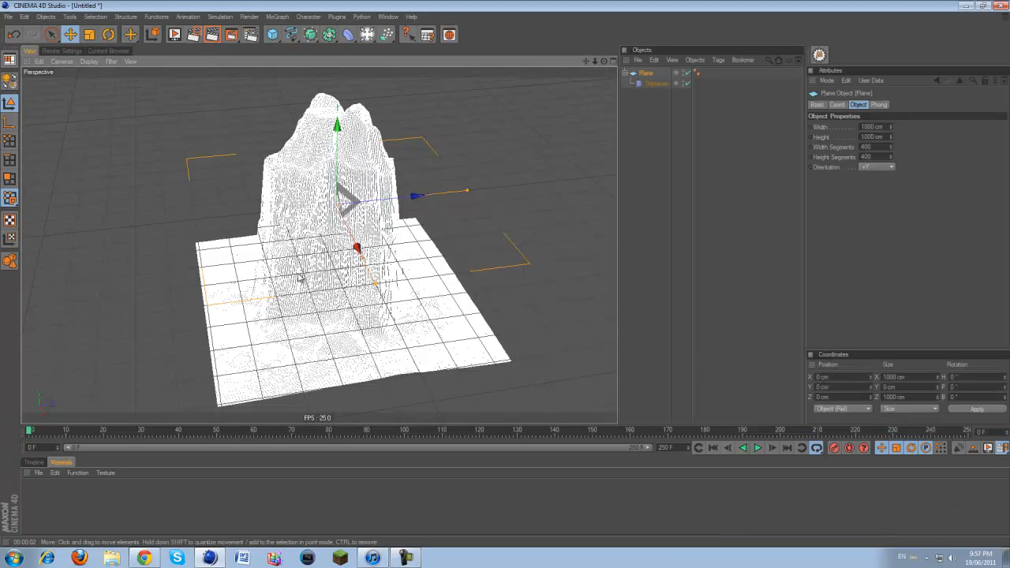
- Delete the existing displaced plane together with its Displacer so the scene is empty
click(498, 84)
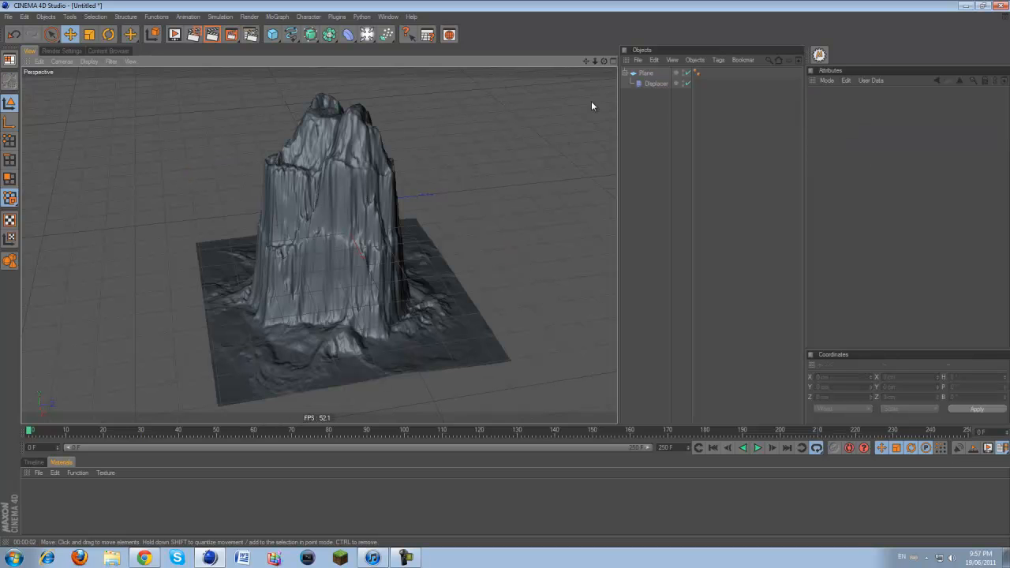
drag(624, 50, 627, 52)
key(Delete)
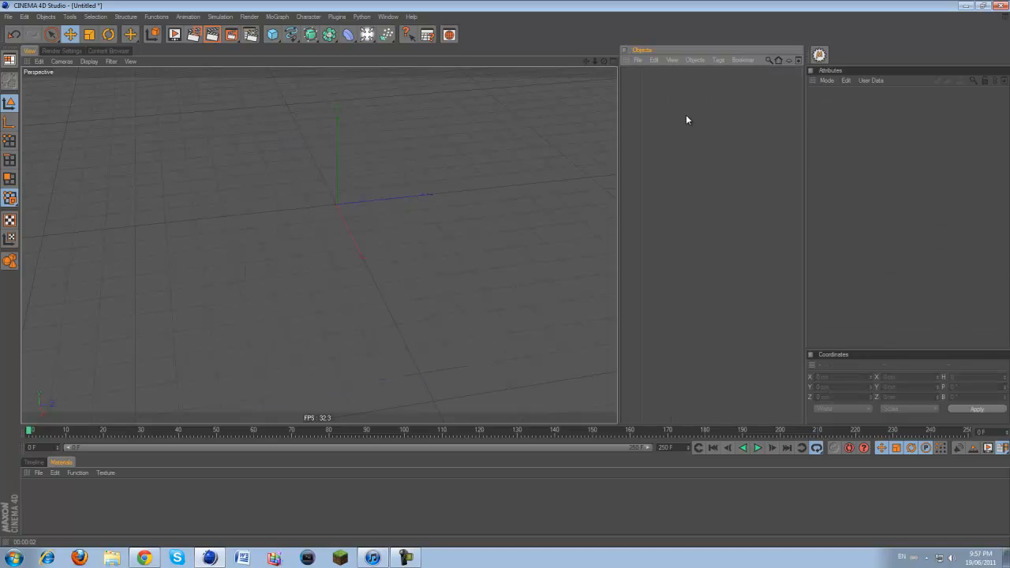
- Add a Plane object and set its width and height to 1000 cm each
drag(269, 38, 359, 69)
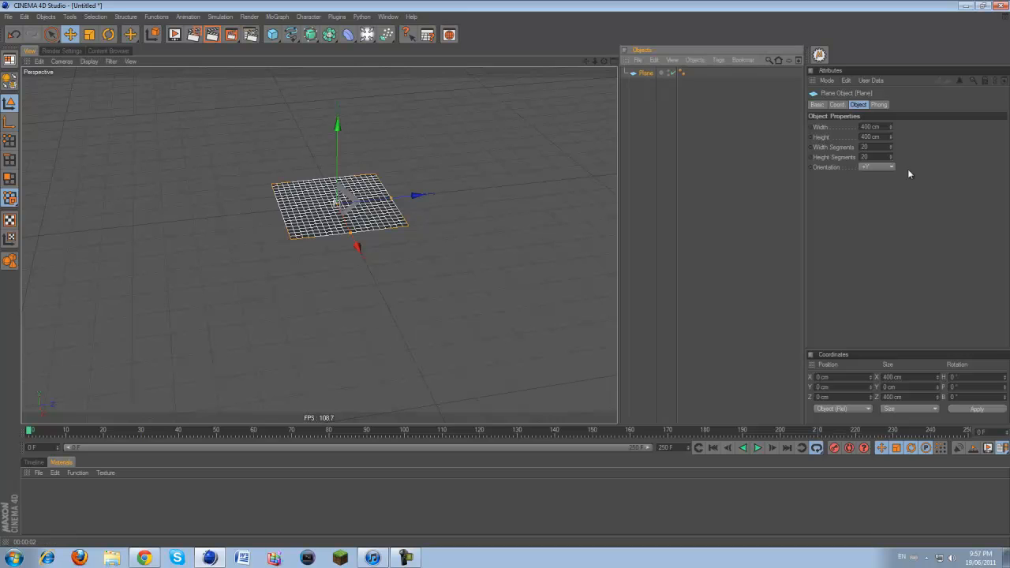
click(883, 136)
click(865, 126)
text(1000)
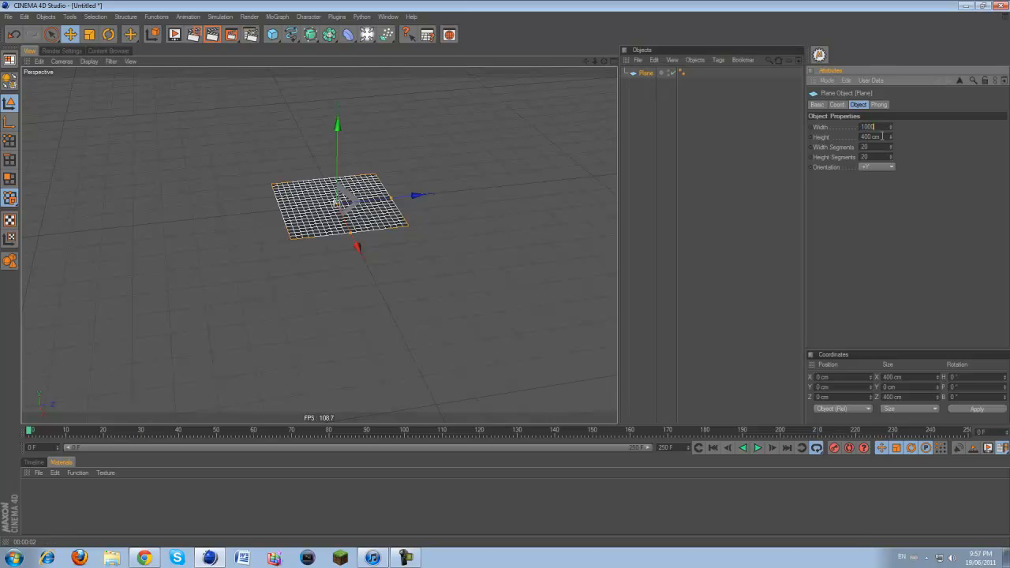
click(883, 136)
text(1000)
key(Return)
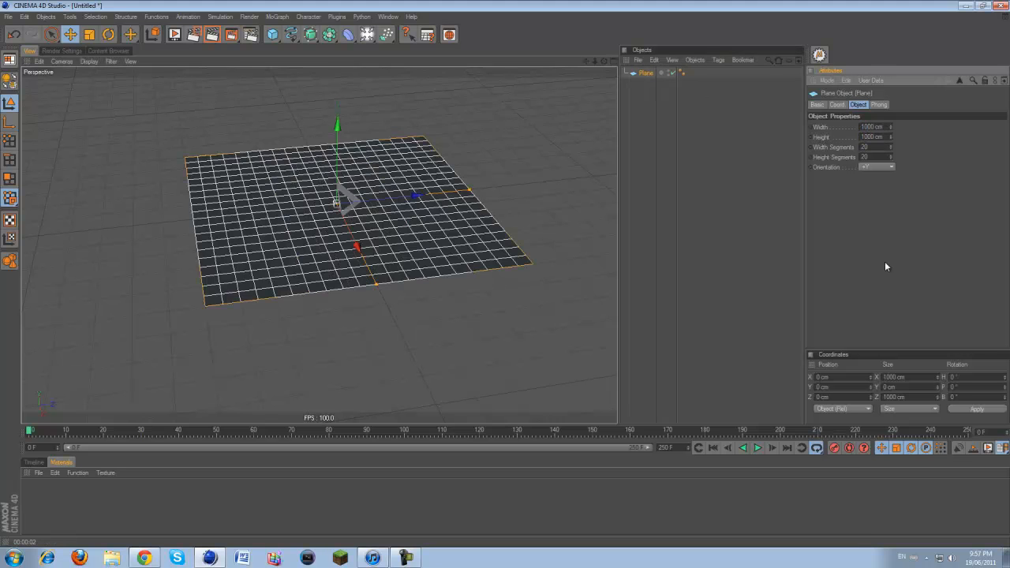
- Set the plane's width segments and height segments to 300 each
scroll(504, 273, down, 3)
alt+middle_drag(504, 273, 499, 282)
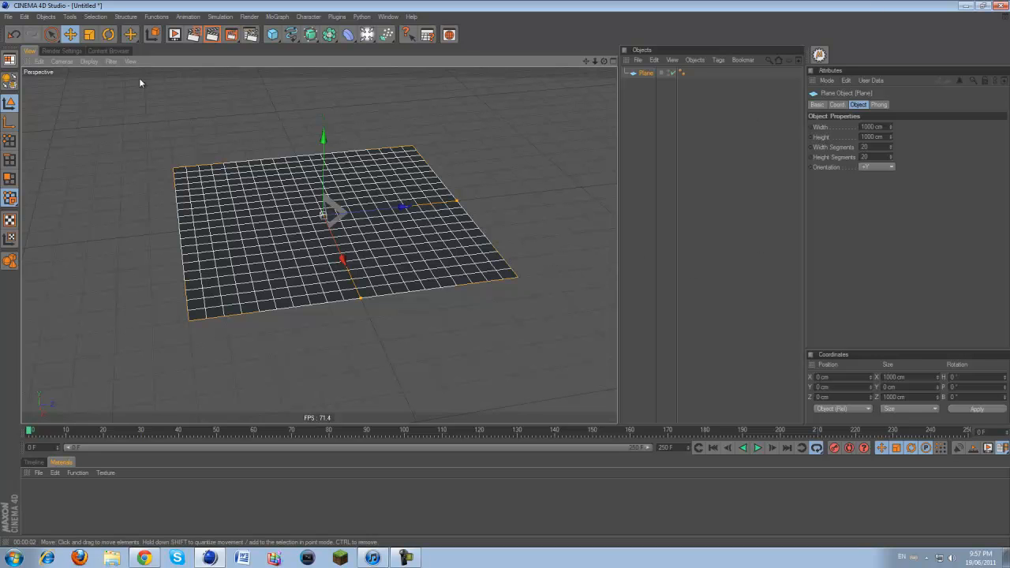
alt+middle_drag(502, 262, 506, 277)
drag(870, 148, 835, 148)
text(300)
key(Tab)
text(300)
key(Return)
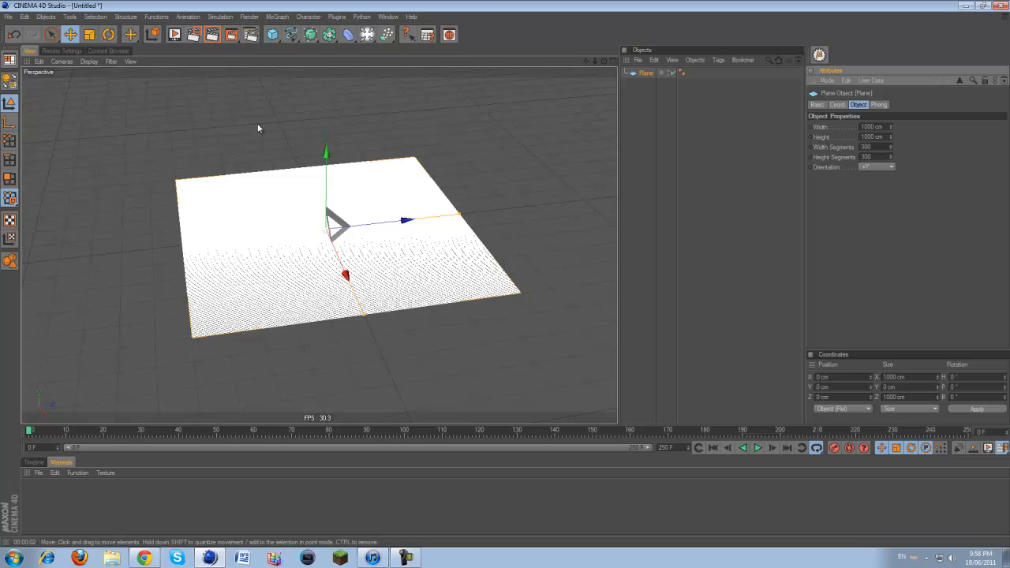
- Add a Displacer deformer and make it a child of the Plane
mouse_move(588, 62)
mouse_down()
mouse_move(505, 274)
mouse_move(603, 64)
mouse_up()
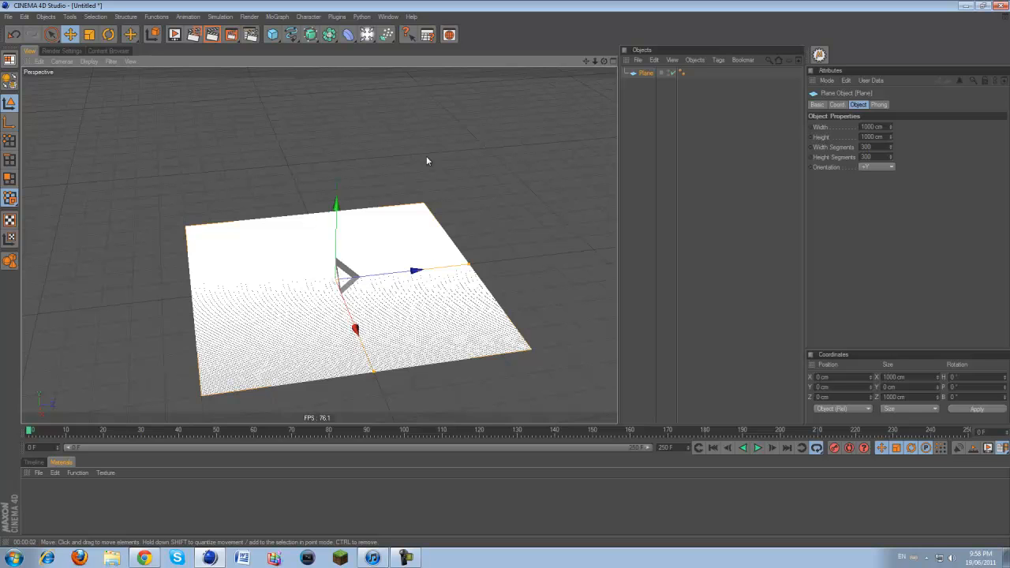
click(345, 131)
click(343, 327)
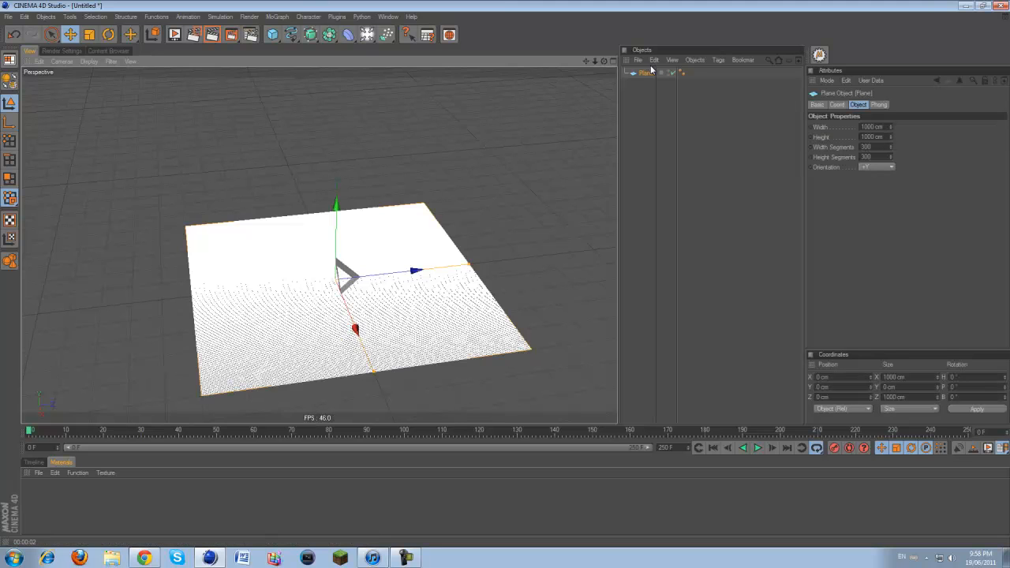
click(348, 35)
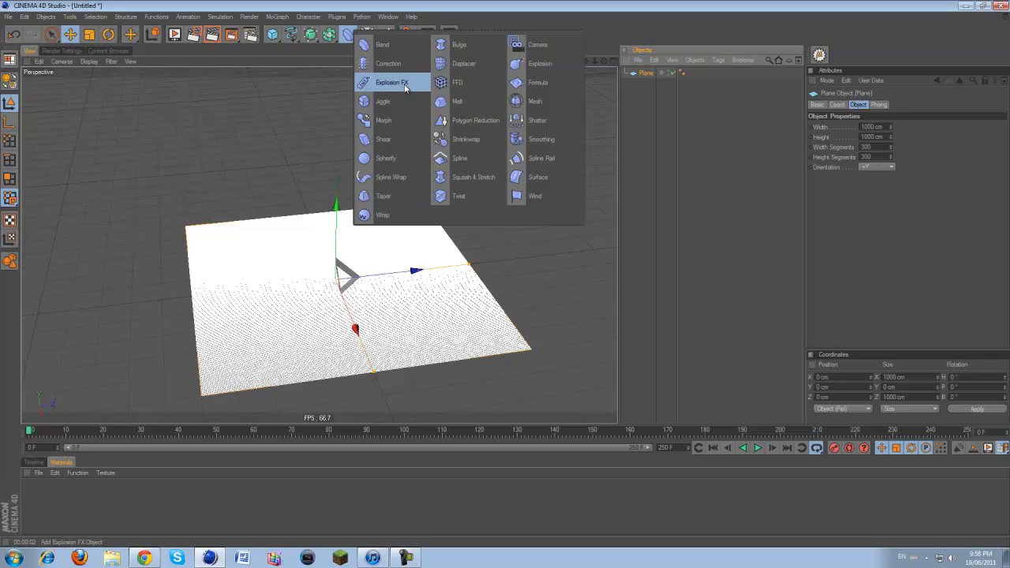
click(459, 72)
drag(651, 73, 649, 86)
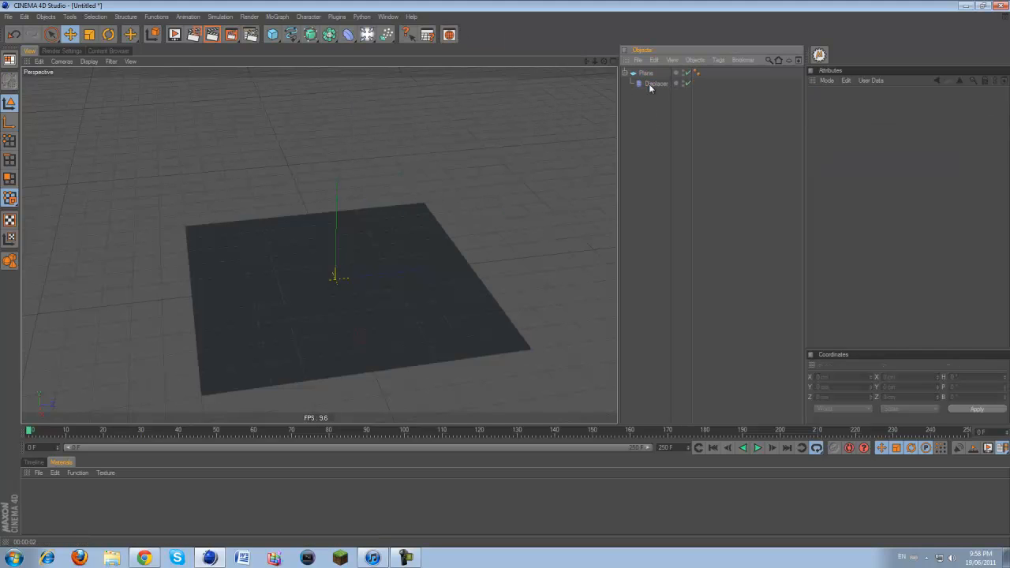
- Set the Displacer's height to 400 cm and keep its direction at Vertex normal
click(653, 84)
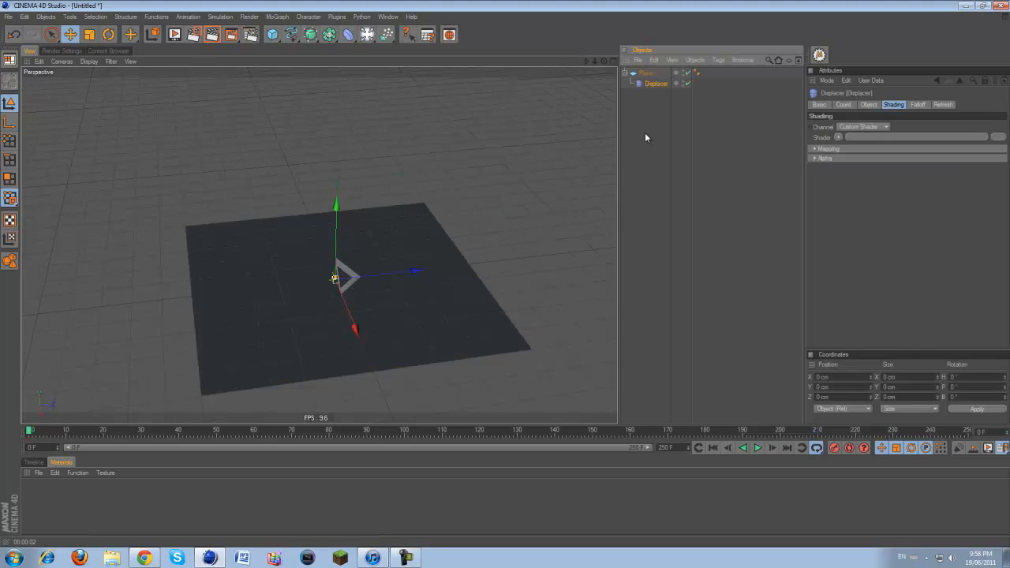
click(869, 104)
click(917, 104)
click(943, 104)
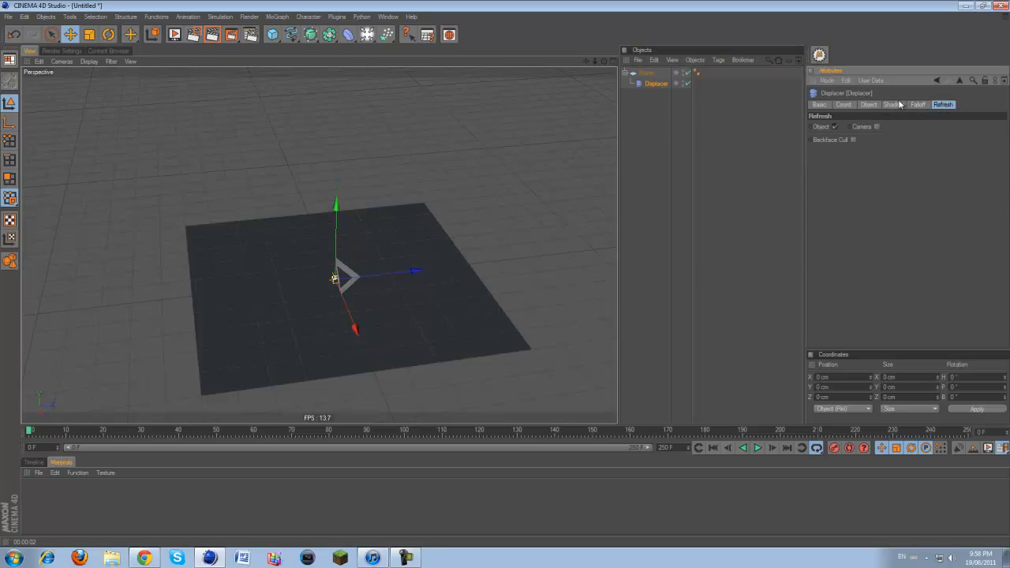
click(870, 105)
click(861, 150)
text(400)
key(Return)
click(864, 174)
click(862, 188)
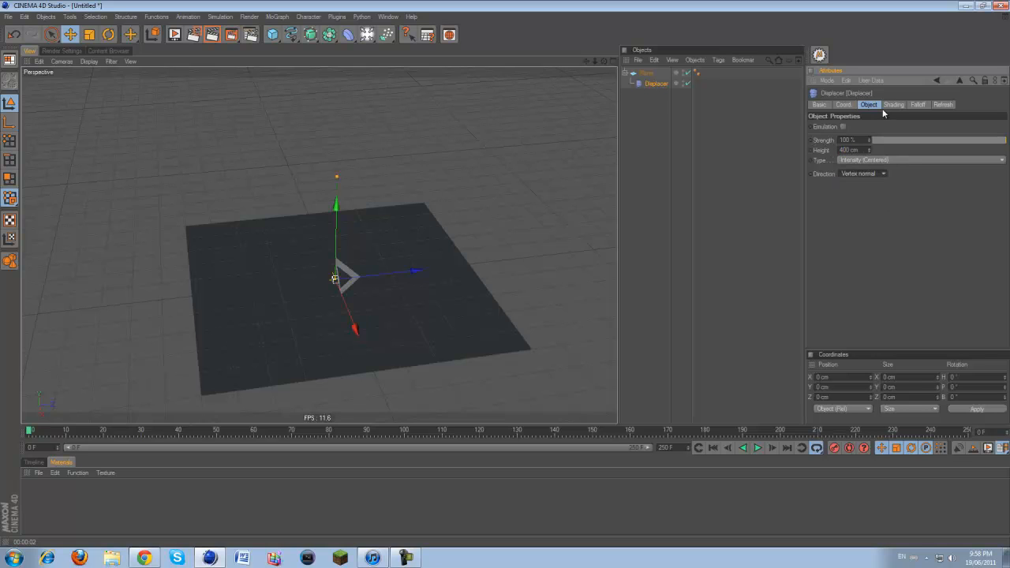
- Assign a Layer shader to the Displacer's custom shader channel
click(894, 105)
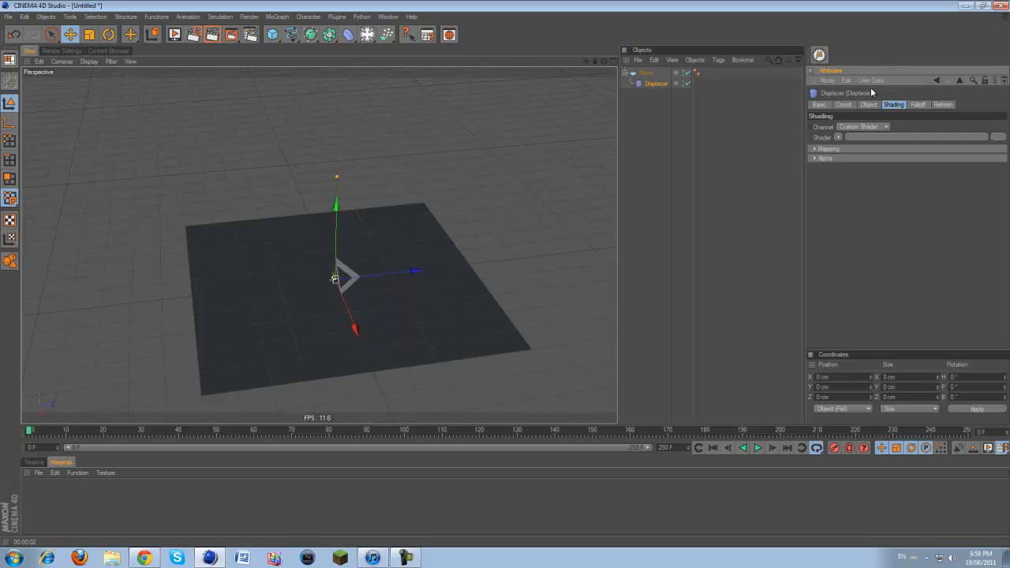
click(839, 135)
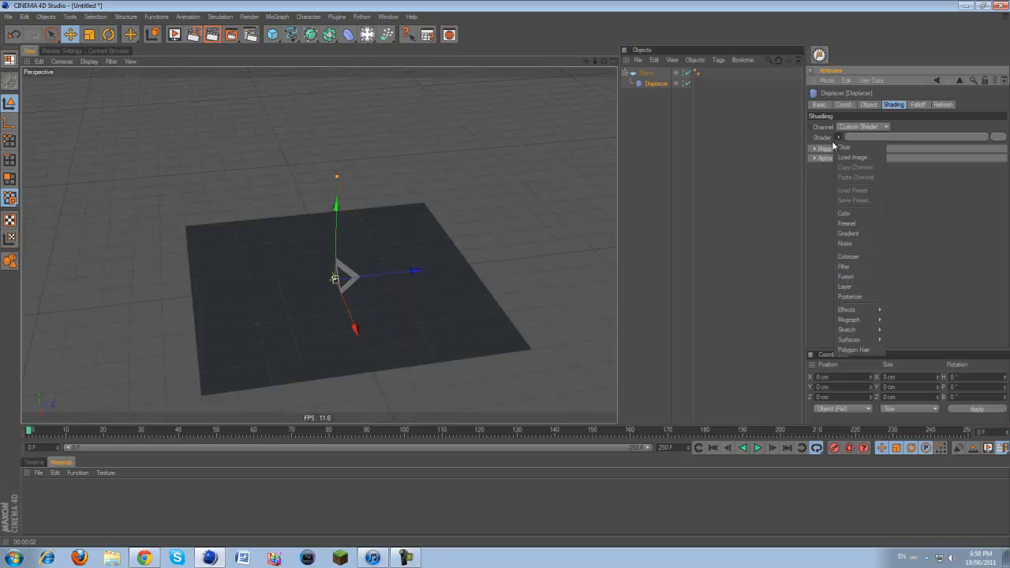
click(846, 287)
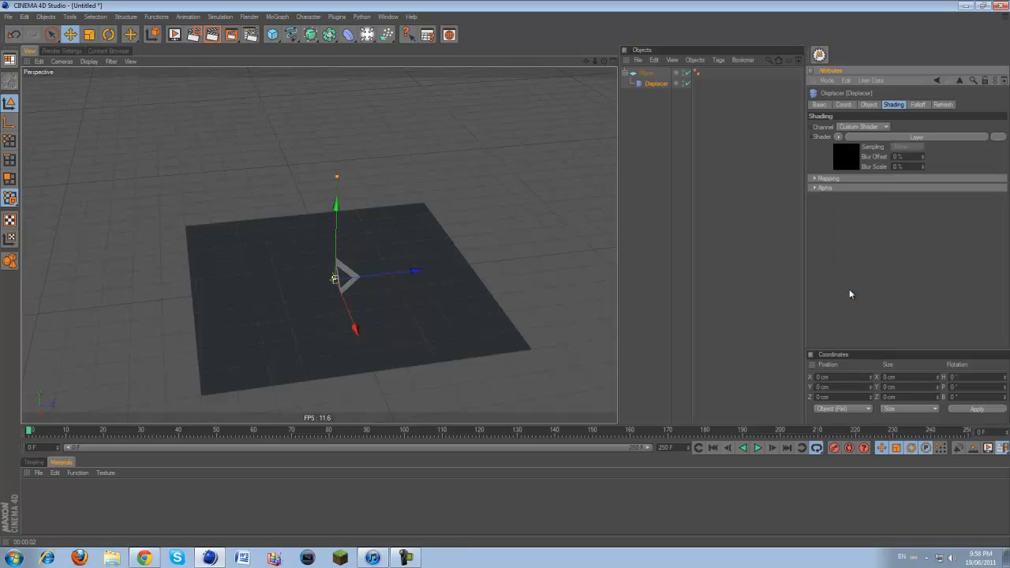
- Open the Displacer's Layer shader and add a Gradient shader to it
mouse_move(586, 62)
mouse_down()
mouse_move(501, 275)
mouse_move(590, 61)
mouse_up()
click(836, 157)
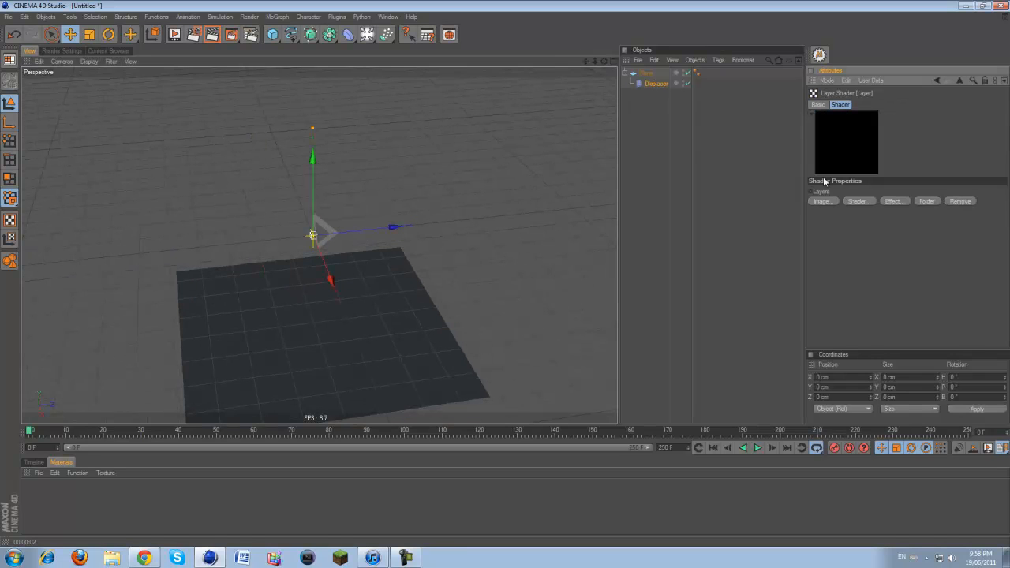
click(857, 202)
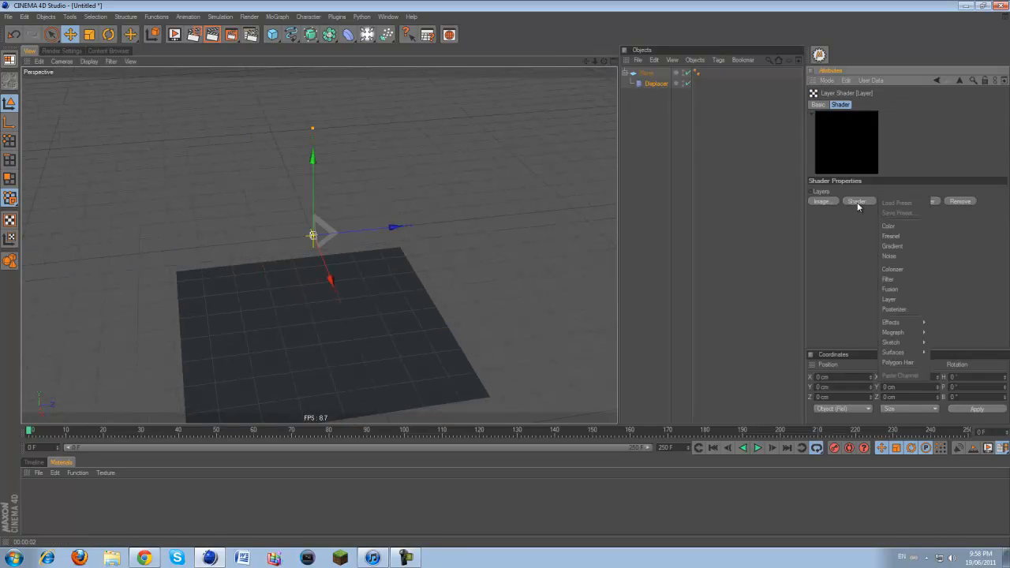
click(904, 234)
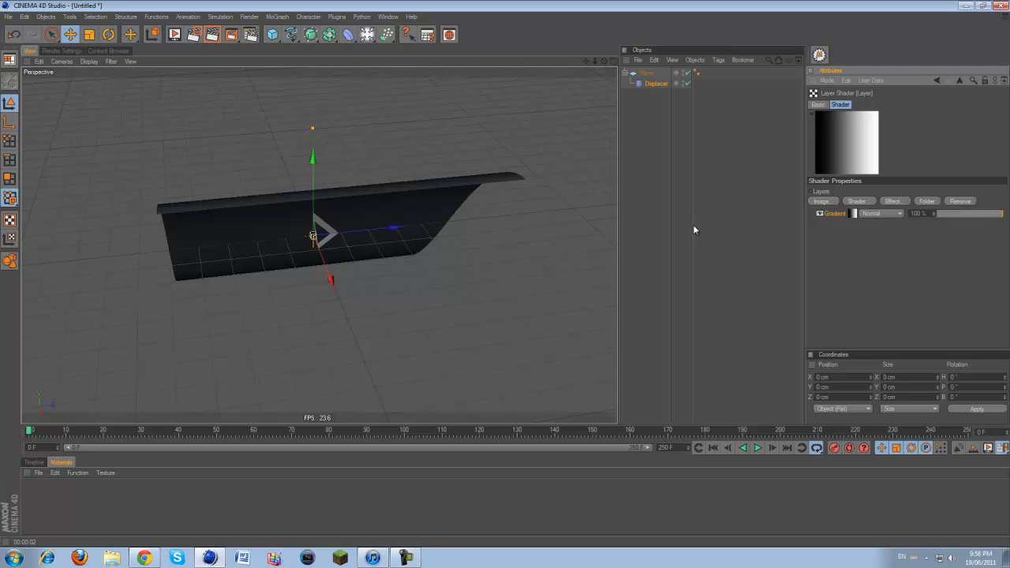
- Open the Gradient layer and change its type to 2D - Circular
drag(604, 61, 510, 286)
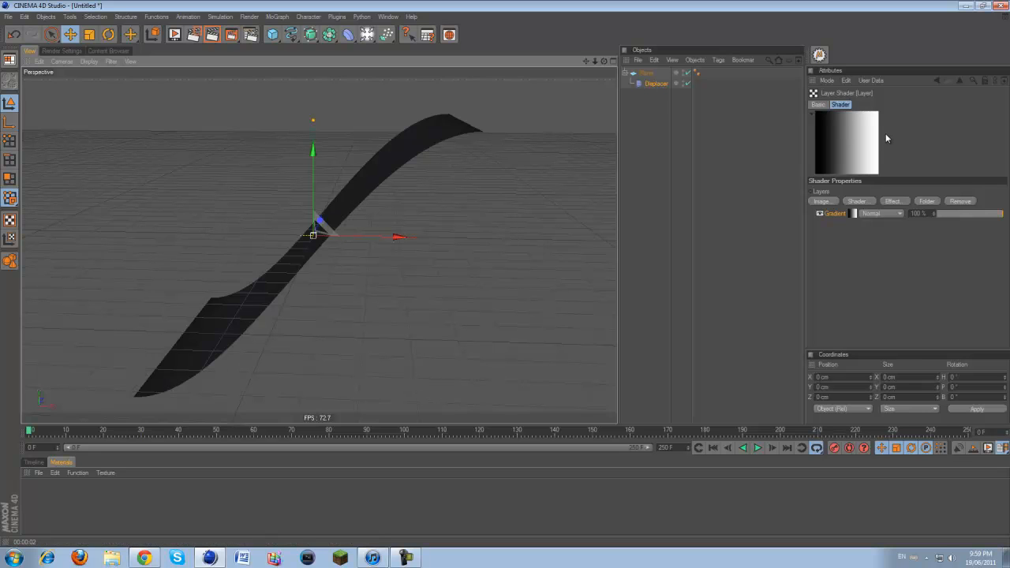
click(849, 213)
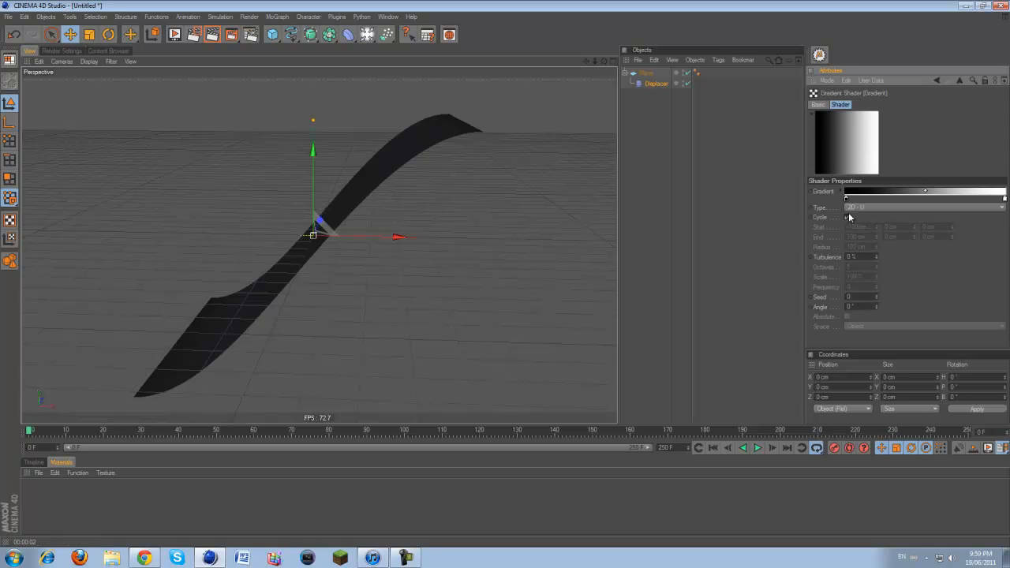
click(849, 209)
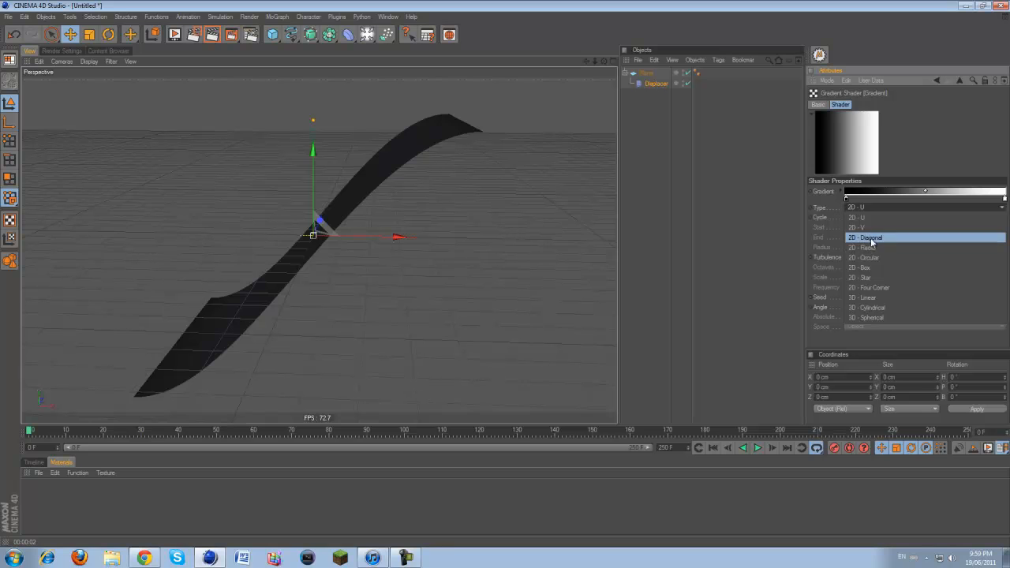
click(850, 257)
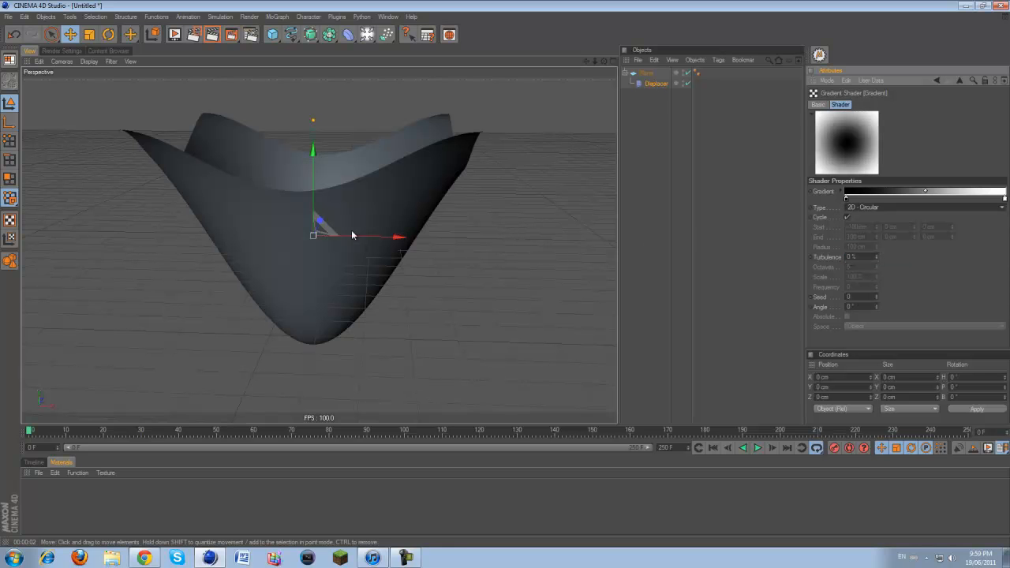
- Reverse the gradient so it runs from white at the start to black at the end, raising the plane's centre
drag(603, 62, 505, 277)
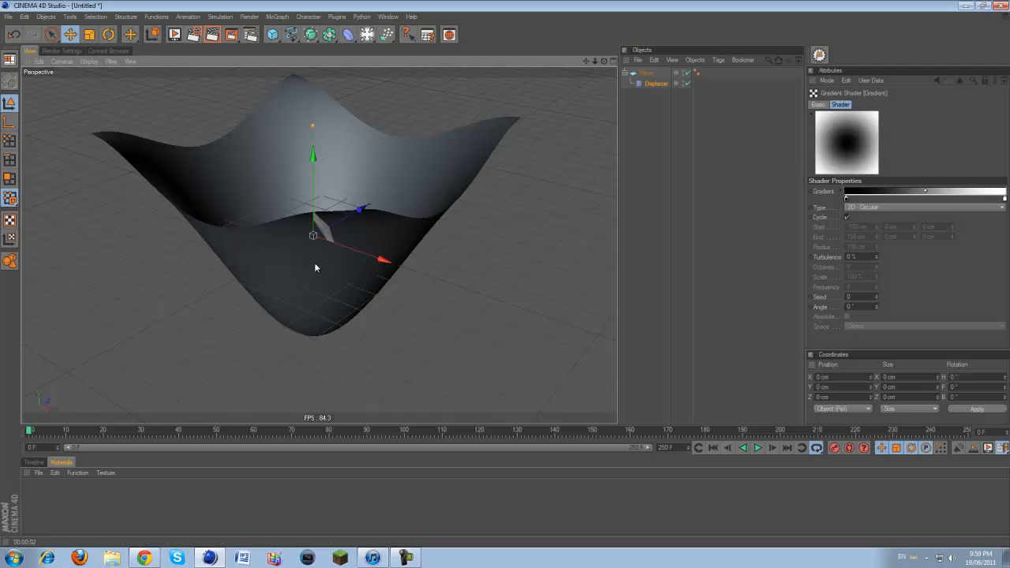
mouse_move(846, 198)
mouse_down()
mouse_move(991, 198)
mouse_move(847, 198)
mouse_up()
drag(992, 198, 1006, 198)
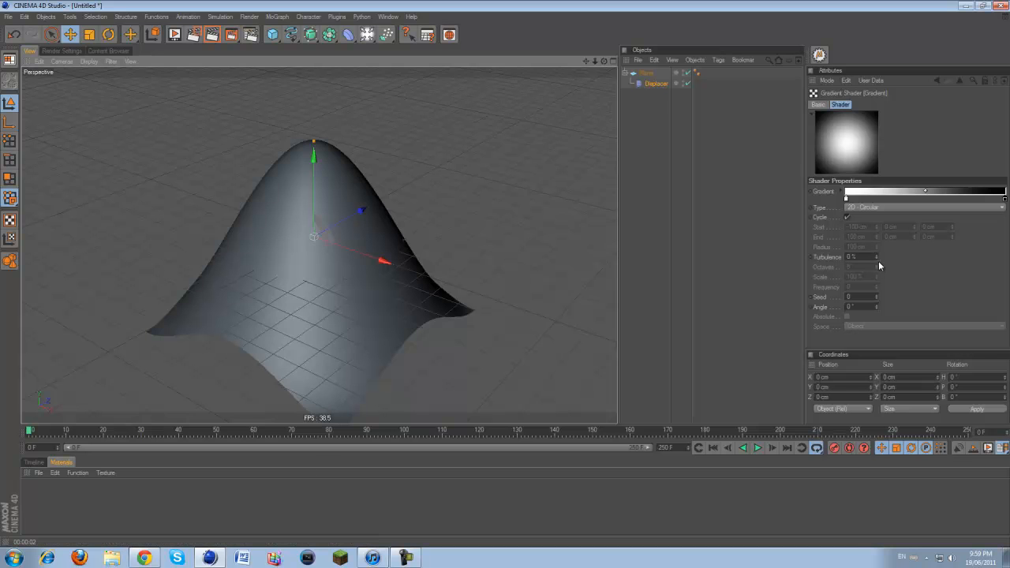
- Set the gradient's turbulence to 10 %, octaves to 8 and scale to 50 %
mouse_move(875, 257)
mouse_down()
mouse_move(876, 246)
mouse_move(876, 258)
mouse_up()
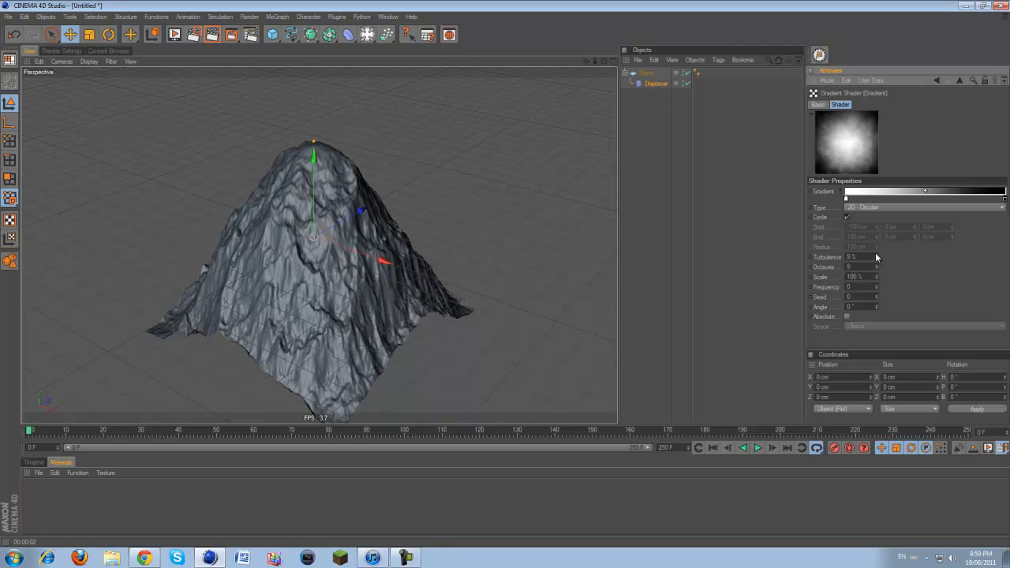
click(876, 254)
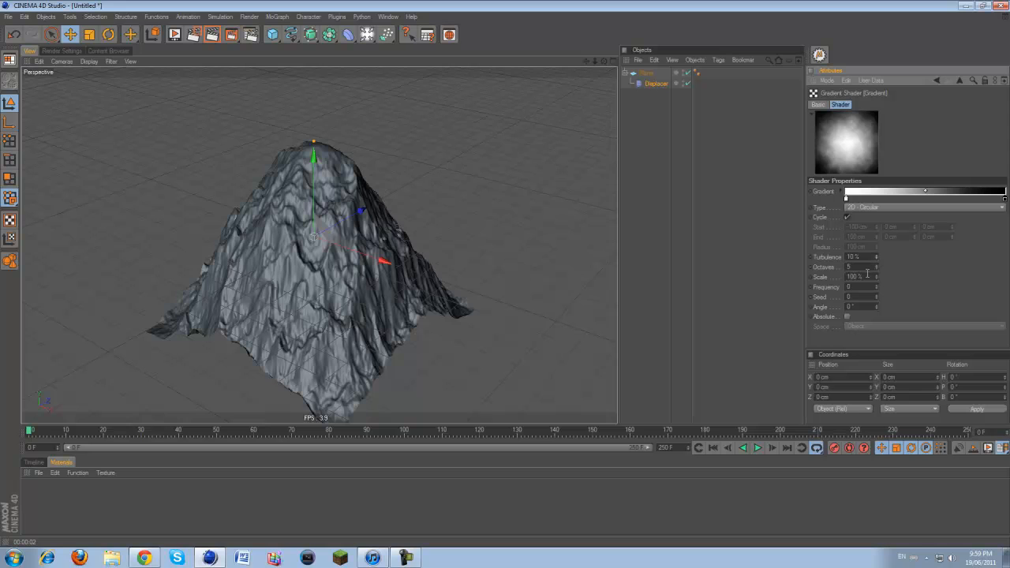
key(Return)
text(50)
key(Return)
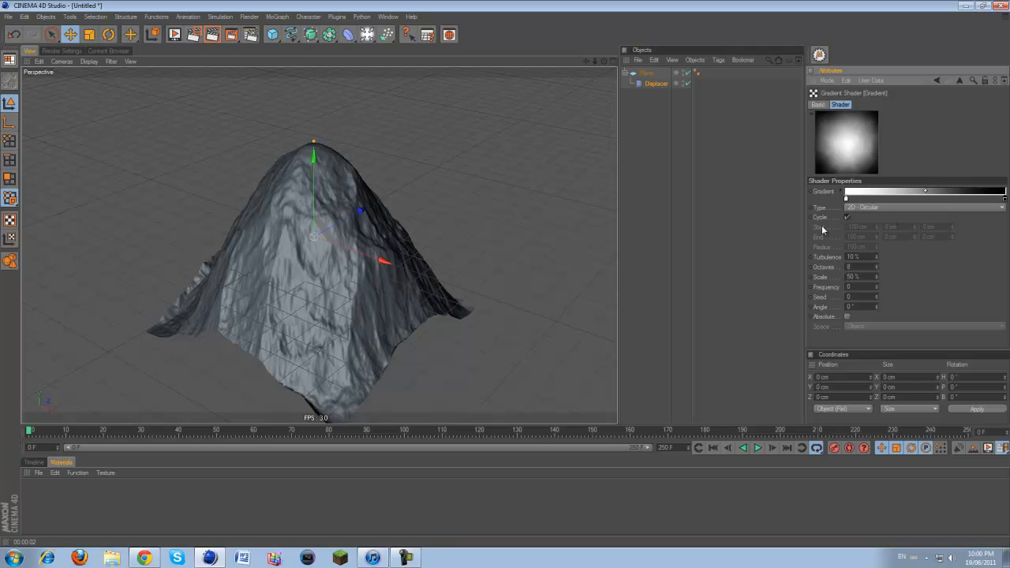
- Move the gradient's white knot inward about a quarter of the ramp to flatten the peak, and reopen the Displacer's Layer shader
drag(846, 197, 903, 194)
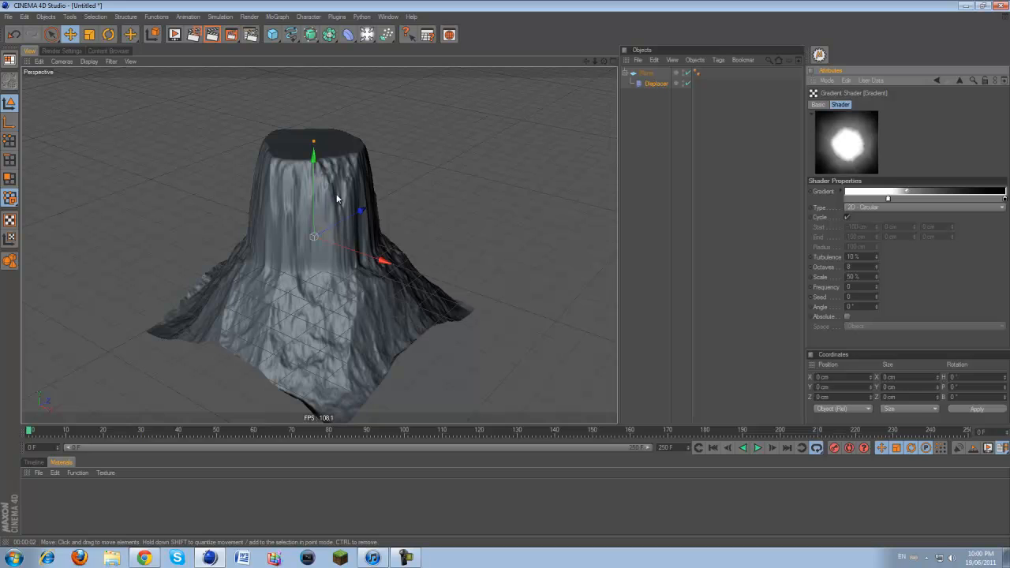
click(661, 84)
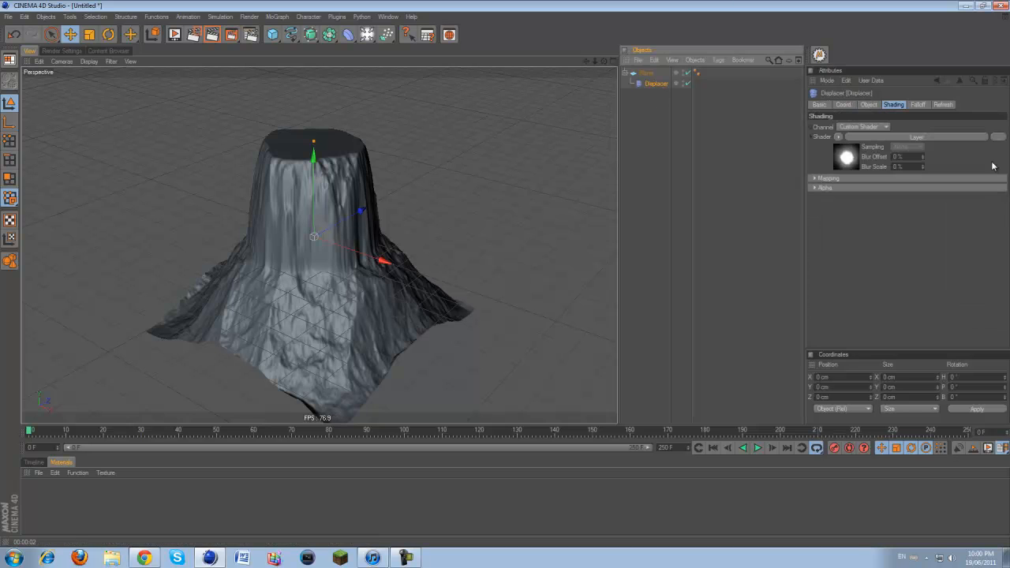
click(850, 152)
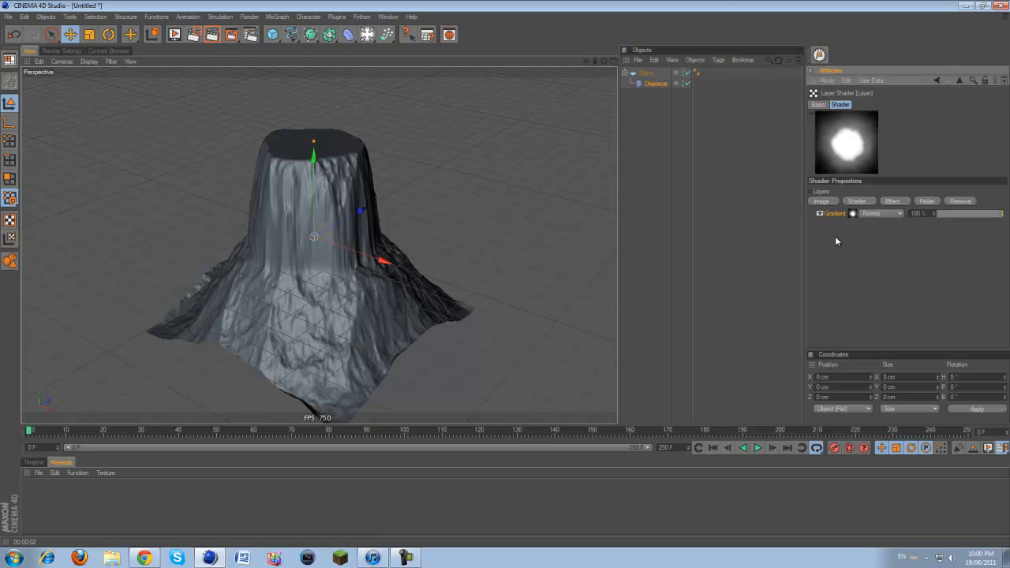
- Add a Noise shader above the Gradient in the Layer shader and open its settings
click(858, 203)
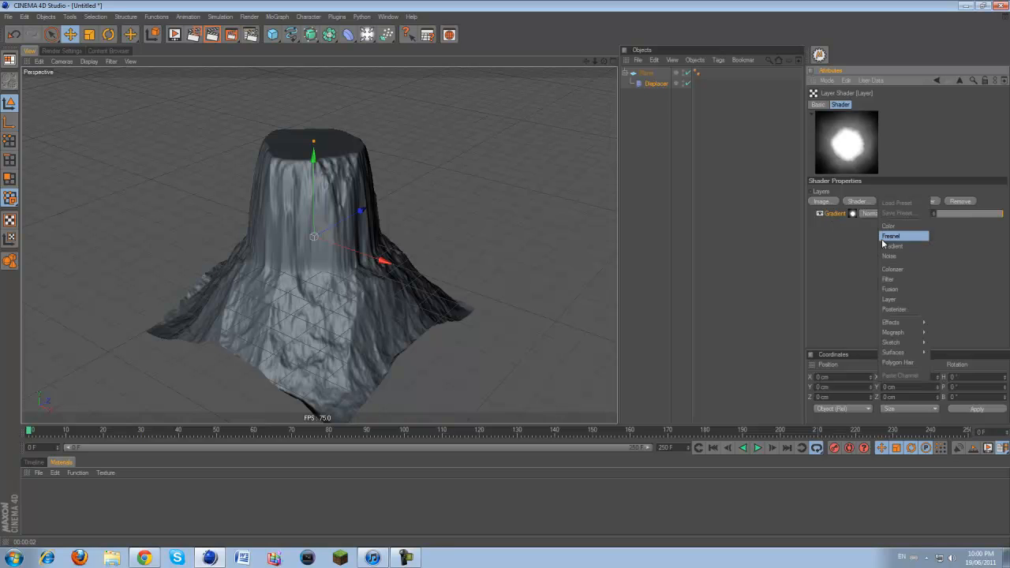
click(889, 256)
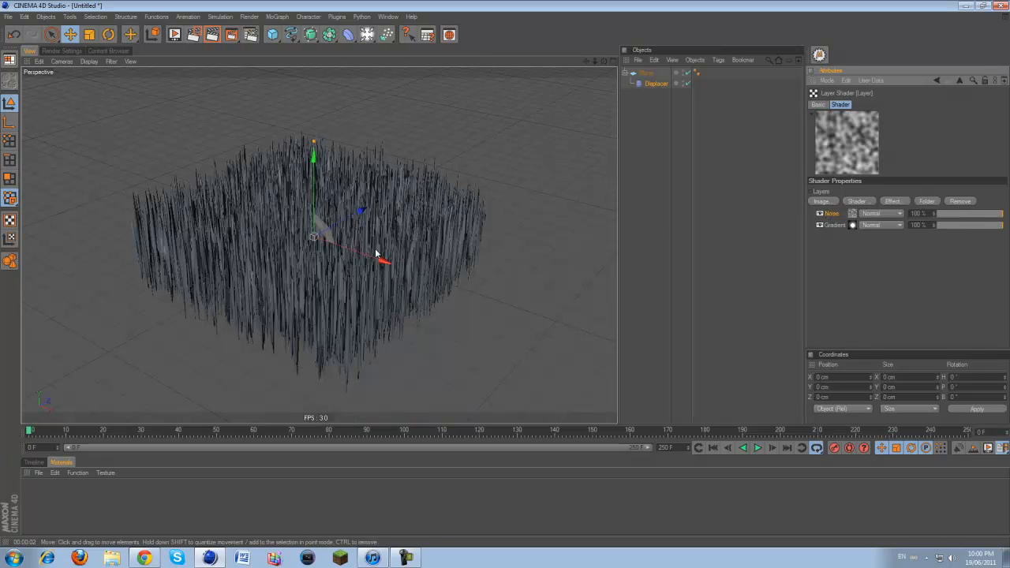
click(853, 214)
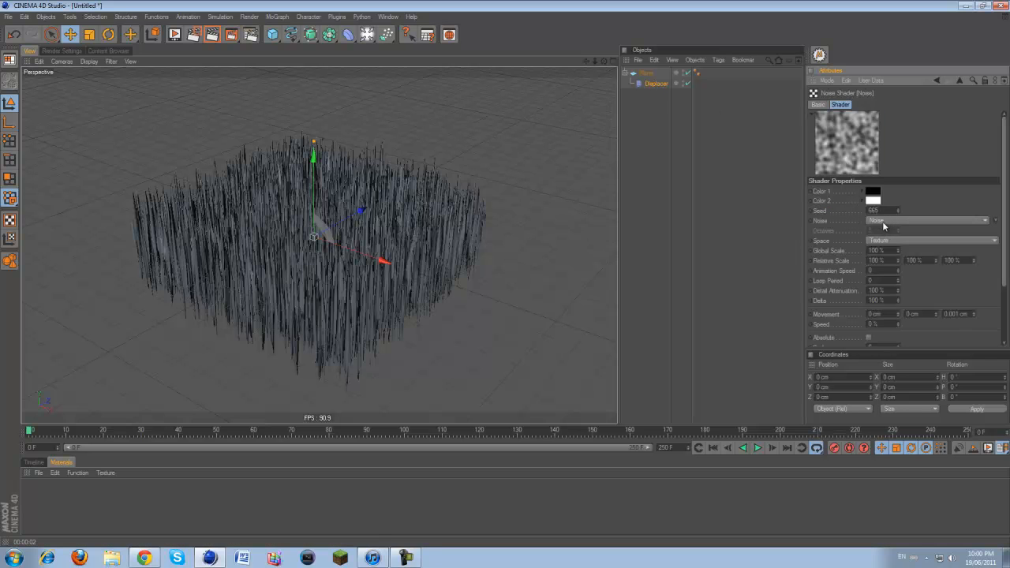
- Set the noise's seed to 200 and its global scale to 500 %
double_click(876, 211)
text(1)
double_click(880, 250)
text(500)
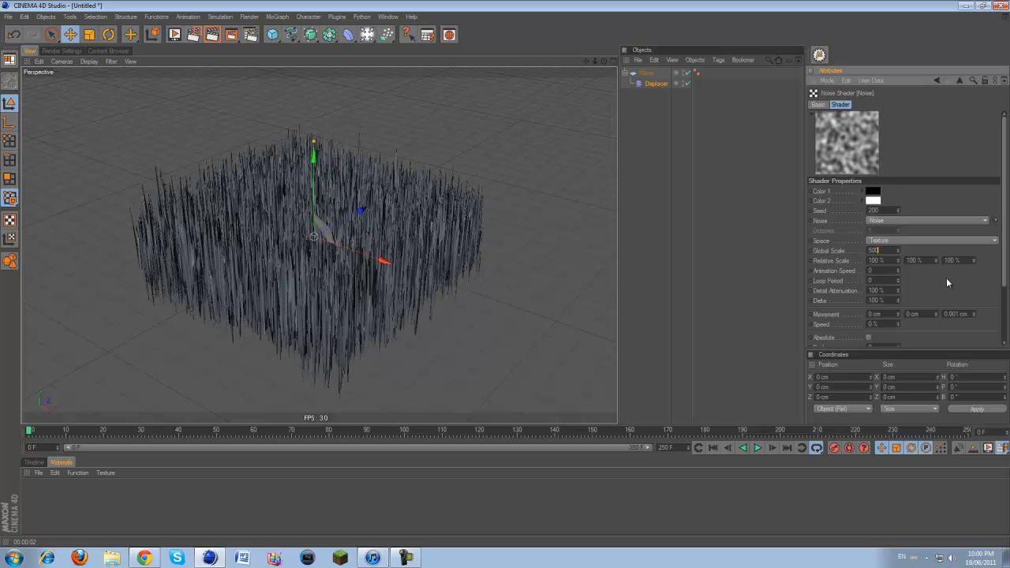
key(Return)
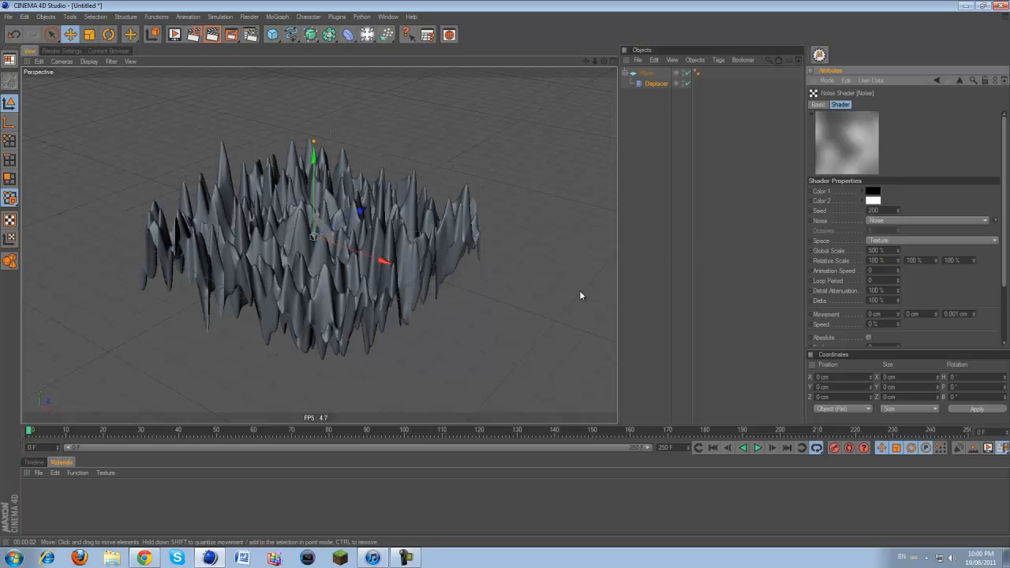
- Change the noise type to Stupl and its space to UV (2D)
click(882, 221)
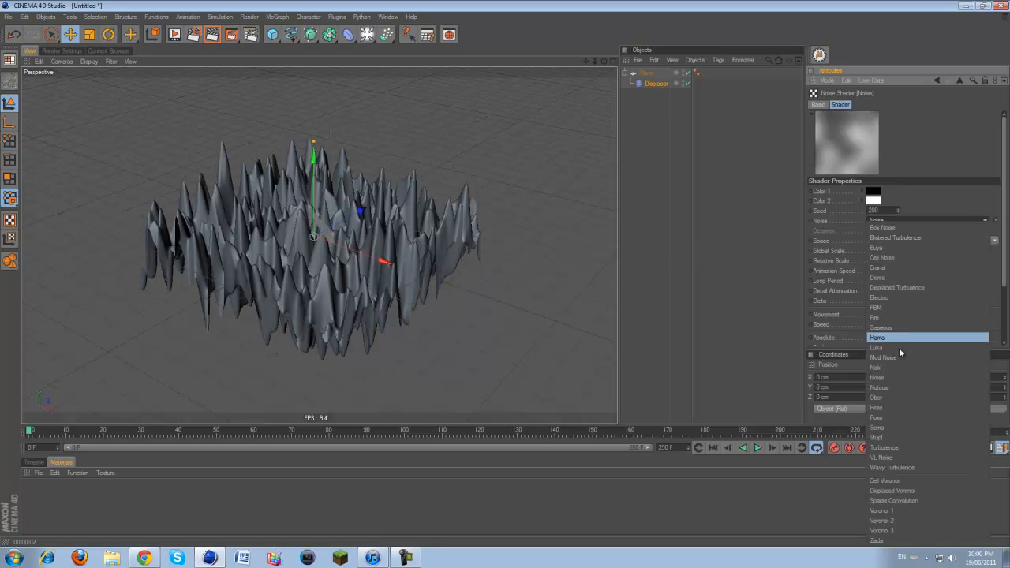
click(892, 439)
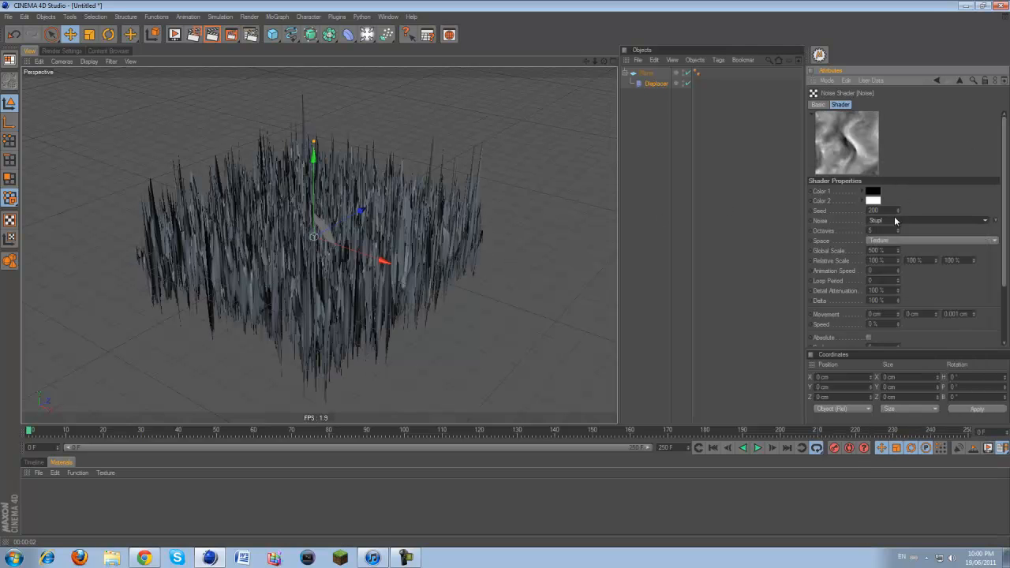
click(890, 239)
click(889, 252)
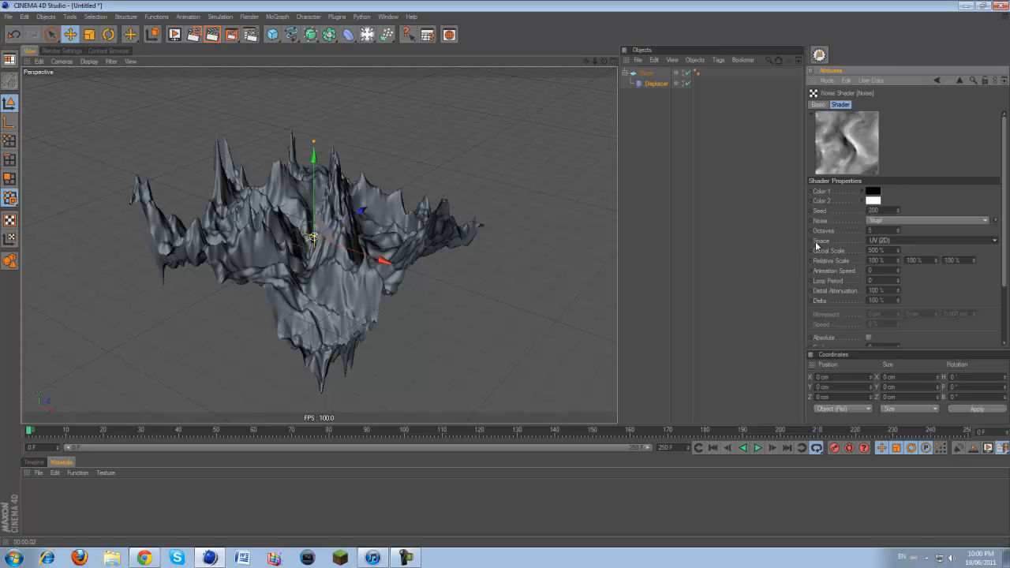
- Return to the Displacer's Layer shader, add a second Noise layer on top and open its settings
click(659, 85)
click(852, 154)
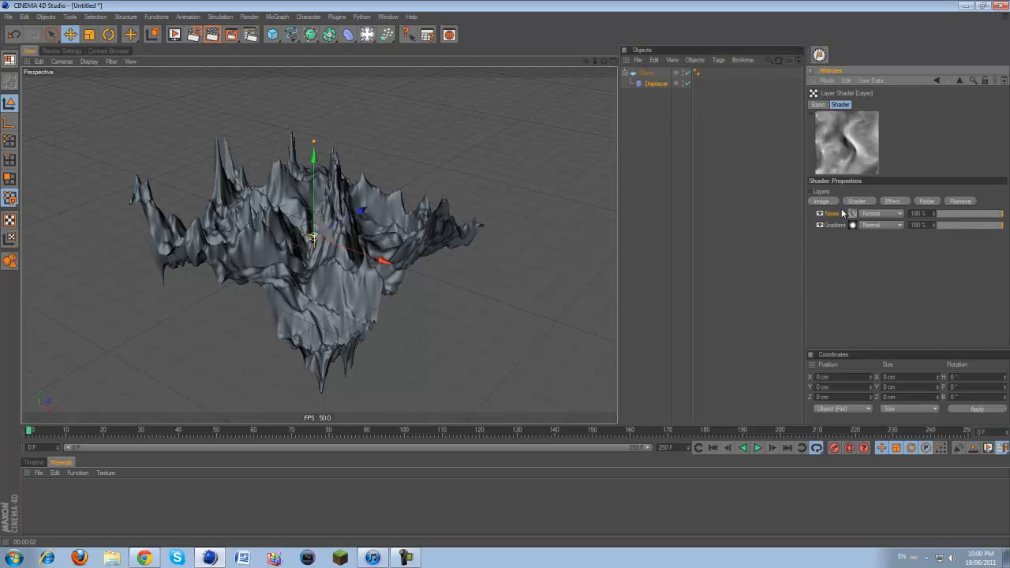
click(847, 203)
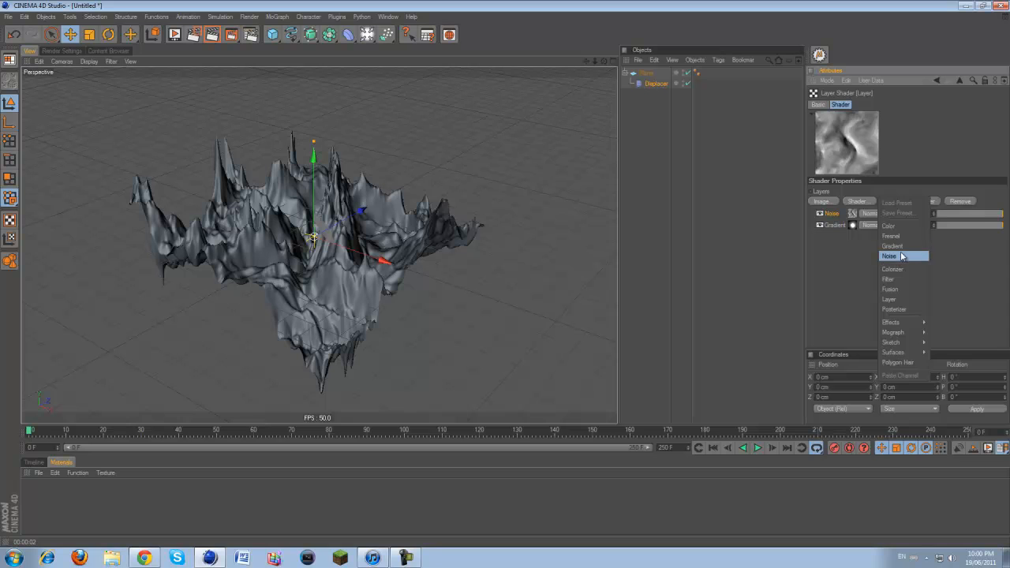
click(892, 256)
click(852, 213)
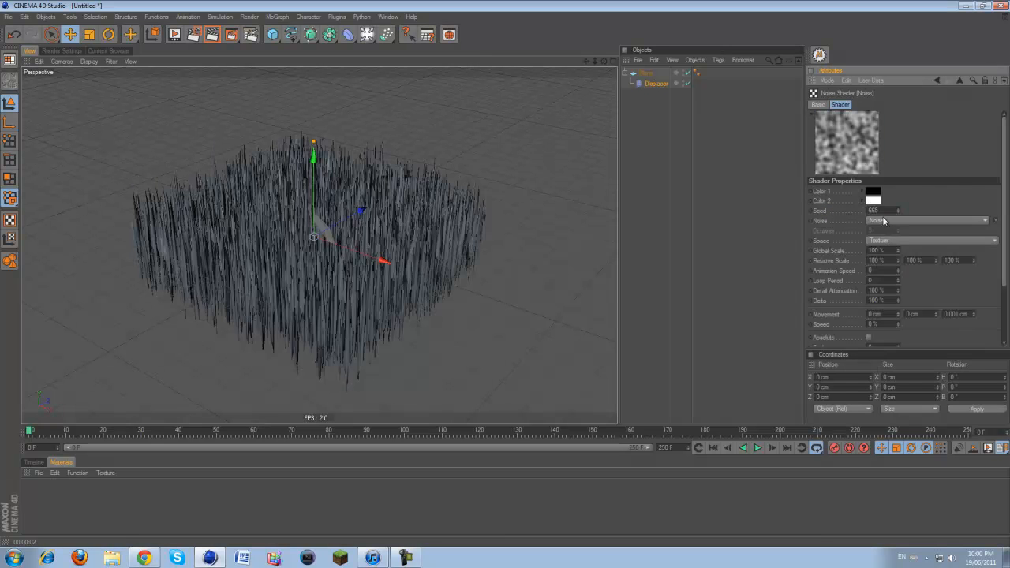
- Change the second noise's type to Wavy Turbulence and its seed to 653
click(881, 221)
click(892, 467)
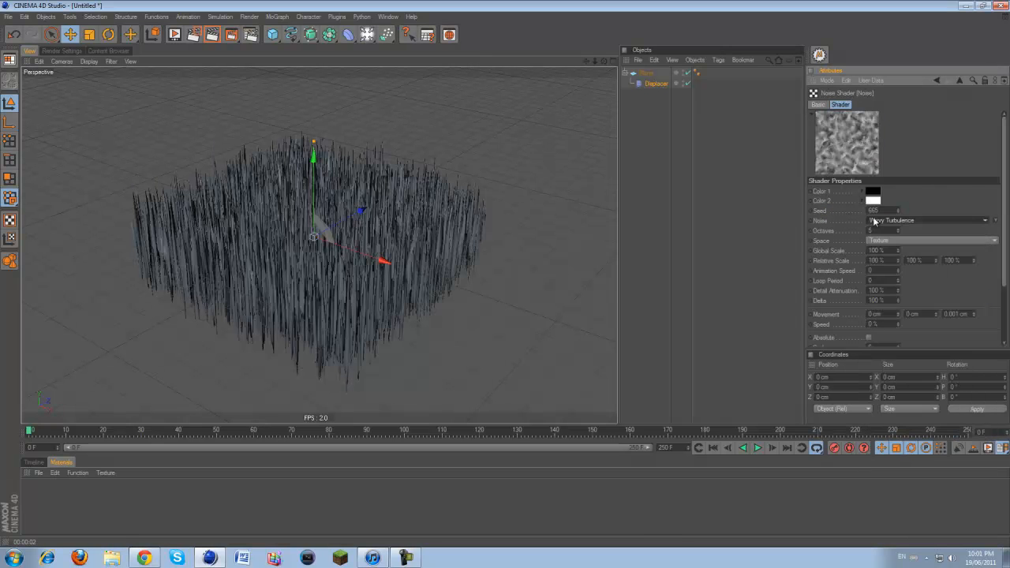
drag(881, 211, 861, 212)
key(BackSpace)
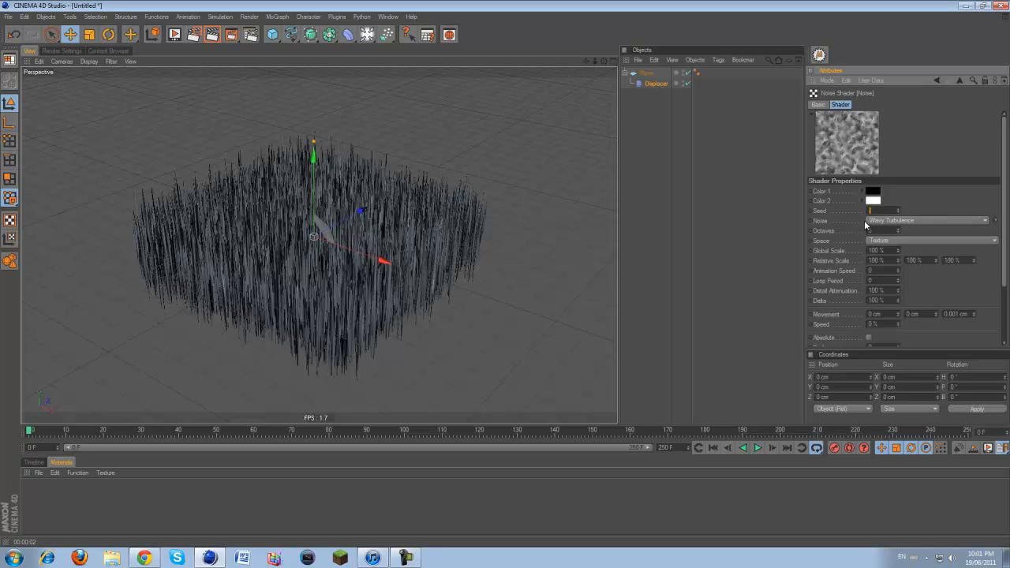
text(35)
text(53)
key(Return)
- Set the wavy noise's space to UV (2D), octaves to 8 and global scale to 200 %, and render a preview of the view
click(904, 221)
click(907, 221)
click(904, 239)
click(902, 251)
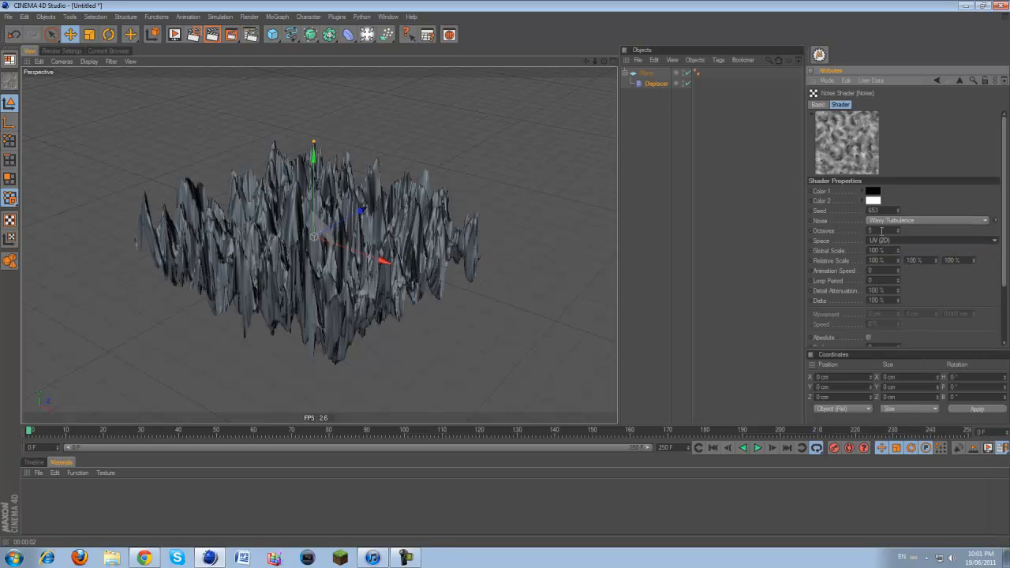
double_click(882, 232)
text(8)
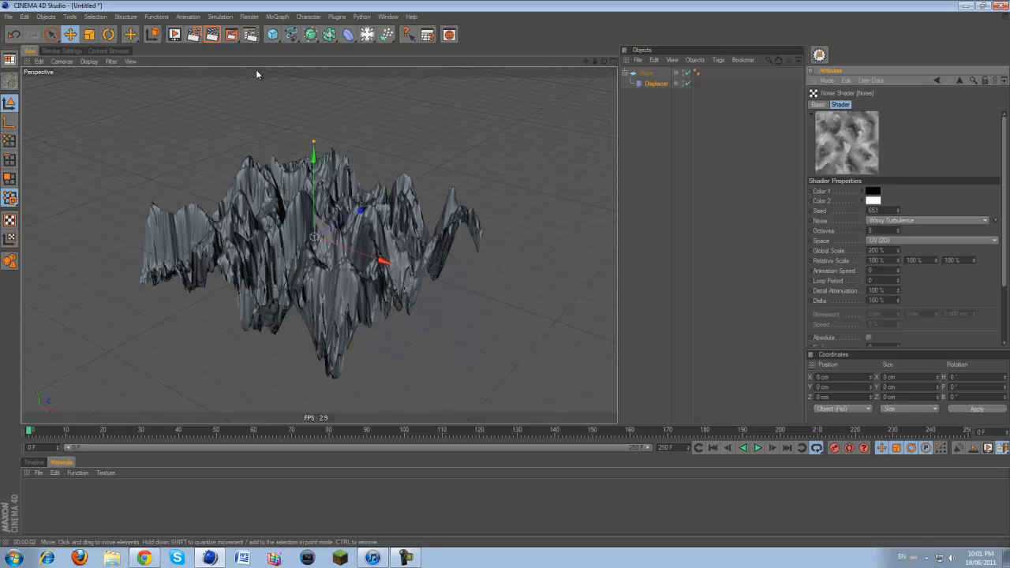
click(211, 33)
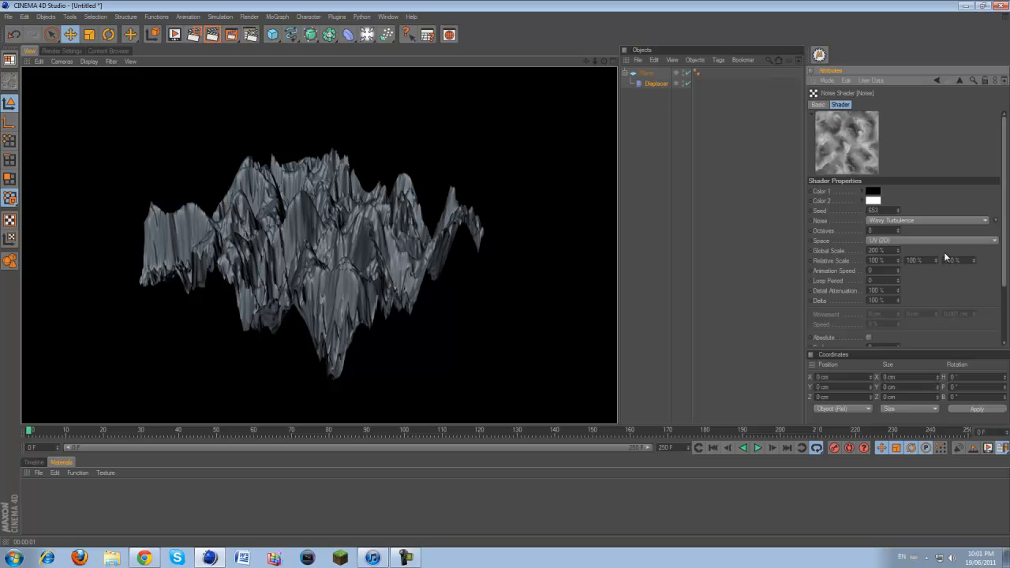
- Add a second Gradient layer on top in the Displacer's Layer shader and change its type to 2D - Circular
click(656, 85)
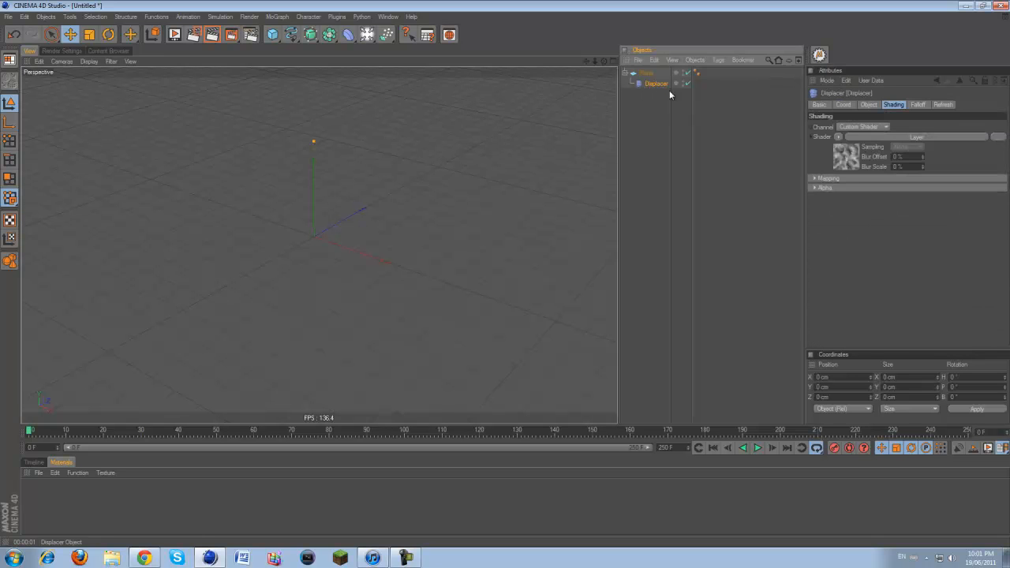
click(850, 157)
click(868, 202)
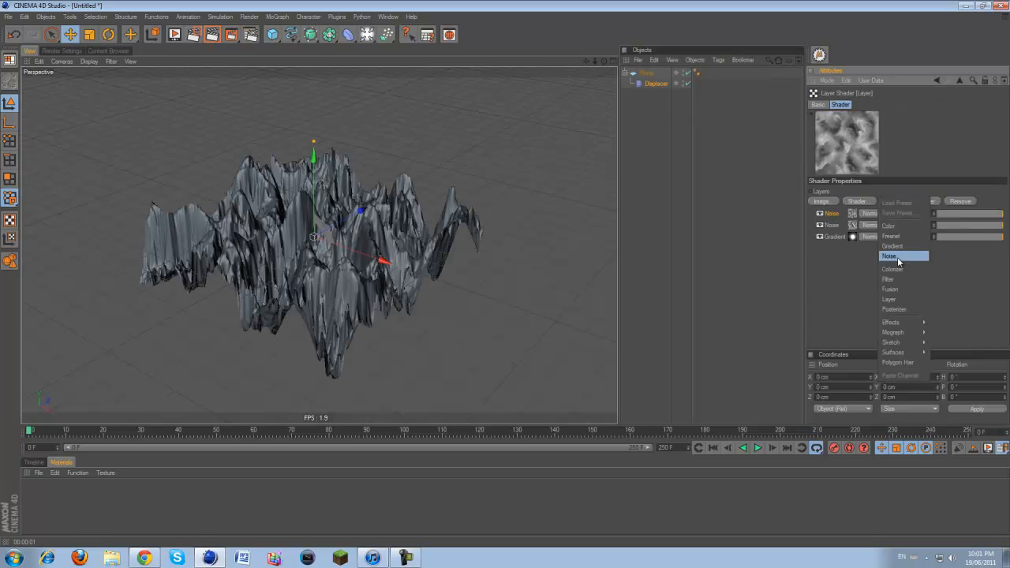
click(900, 251)
click(852, 214)
click(854, 210)
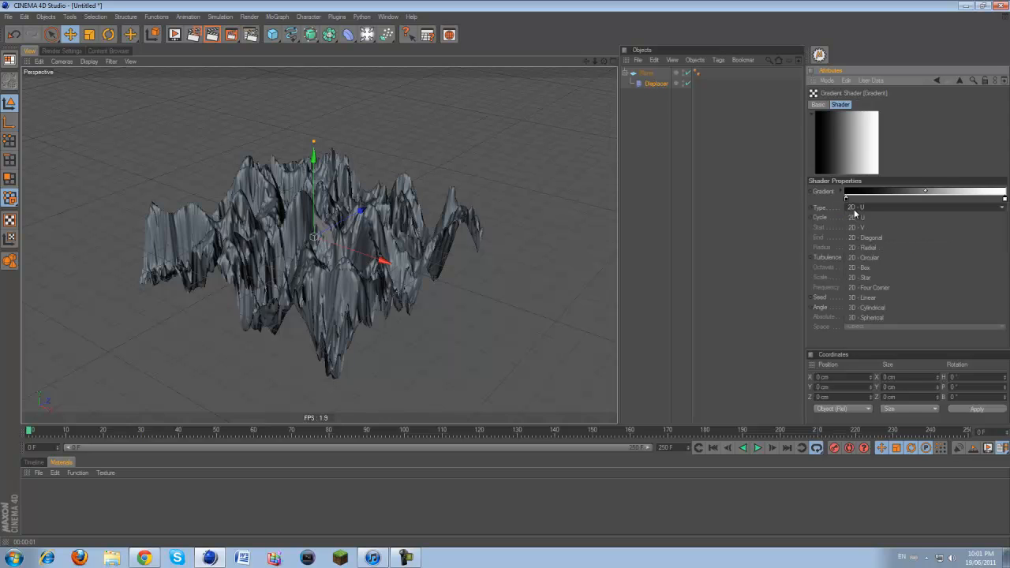
click(882, 257)
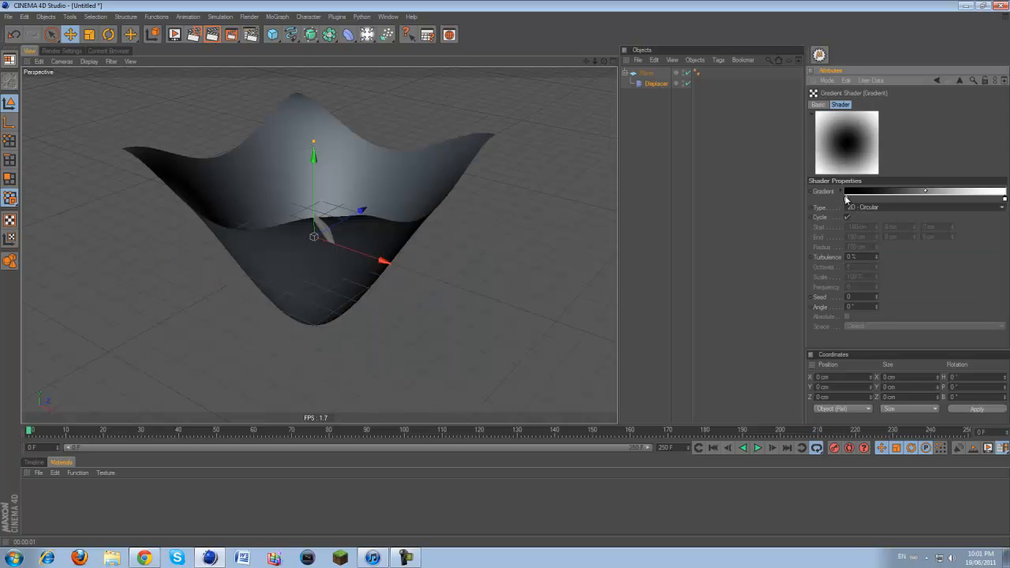
- Move the new gradient's start knot inward about a tenth of the ramp, make it white and color the end knot black
drag(846, 199, 863, 201)
double_click(863, 201)
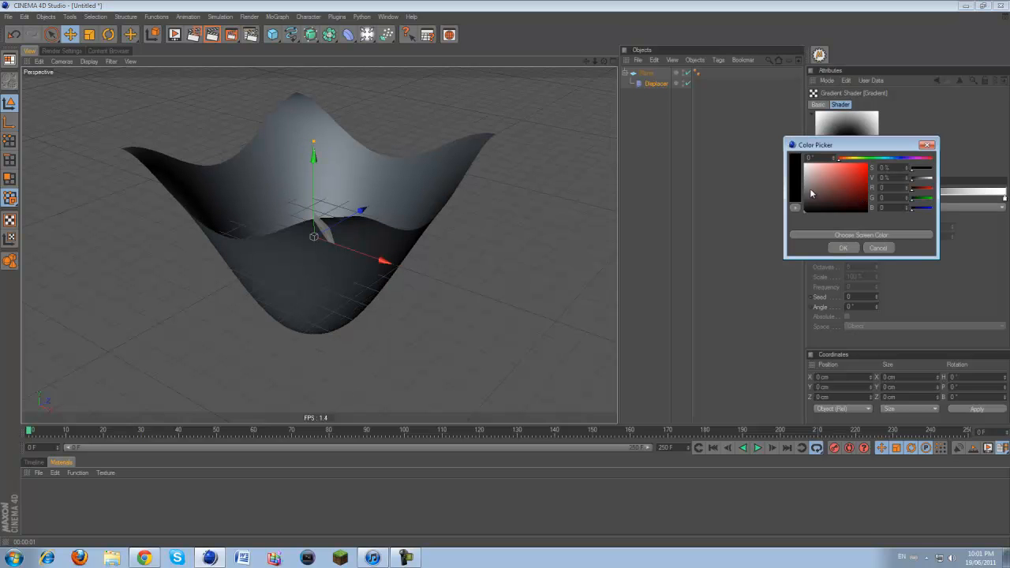
click(843, 247)
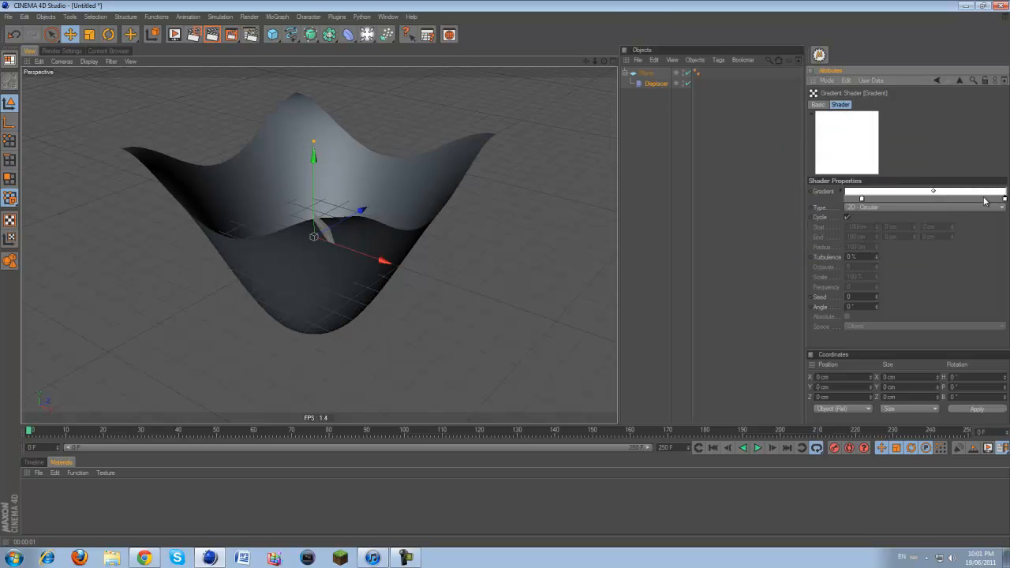
double_click(1005, 200)
click(914, 217)
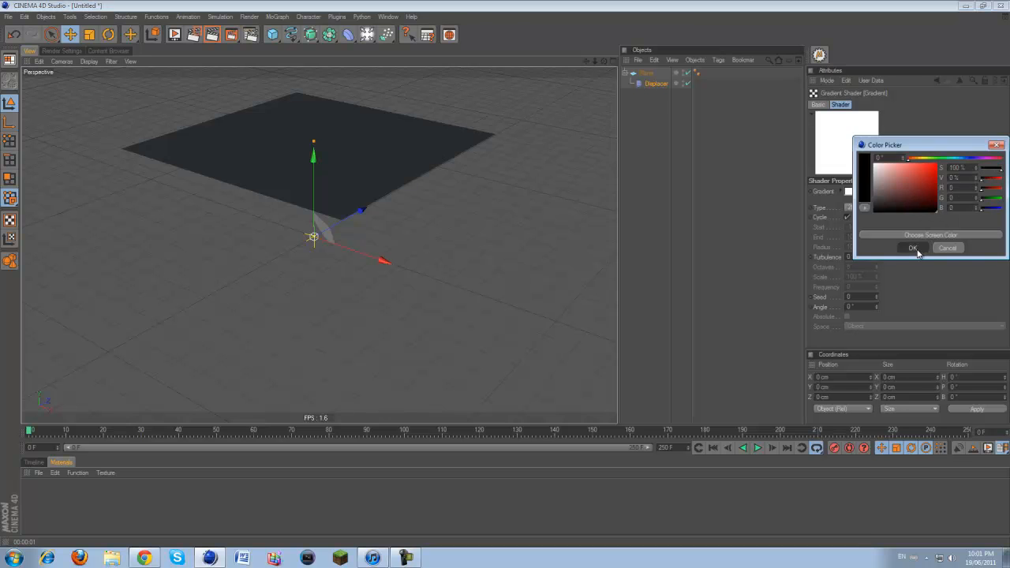
click(914, 248)
- Add two grey knots just past the white one and pull the black end knot in to slightly before mid-ramp, forming a stepped peak
click(879, 199)
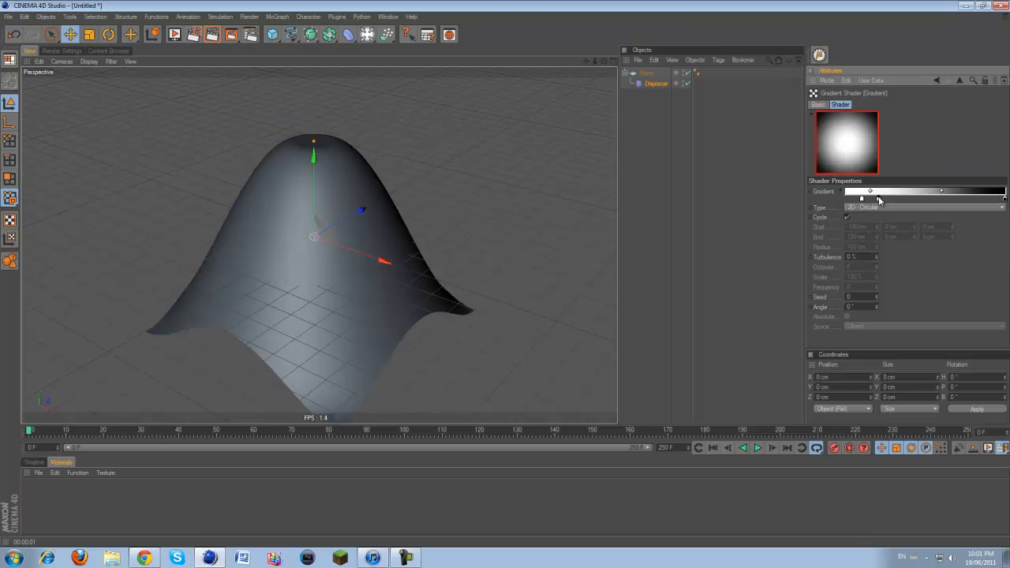
double_click(879, 199)
drag(822, 197, 812, 179)
click(866, 248)
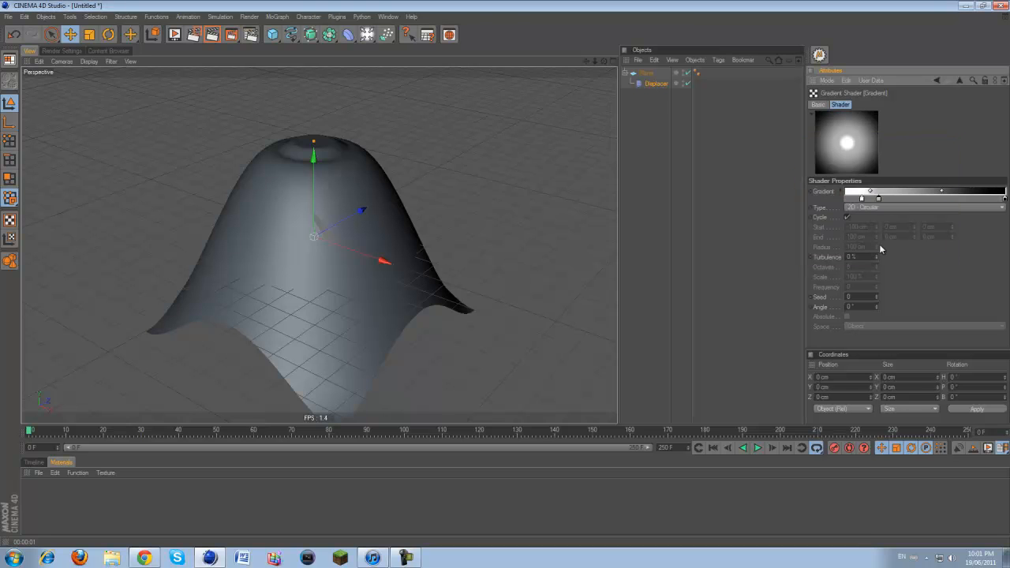
double_click(884, 198)
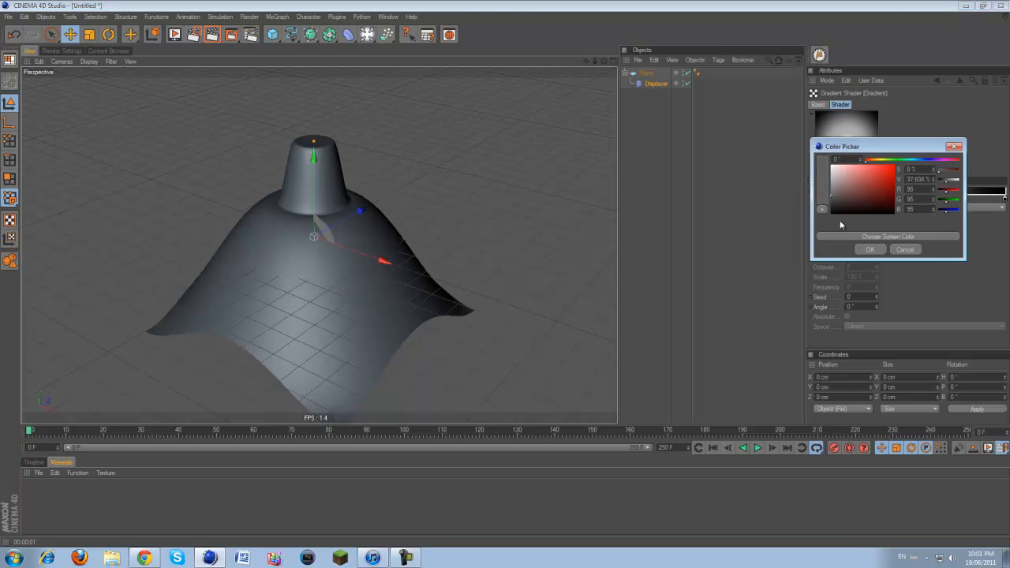
click(878, 250)
drag(1005, 199, 917, 199)
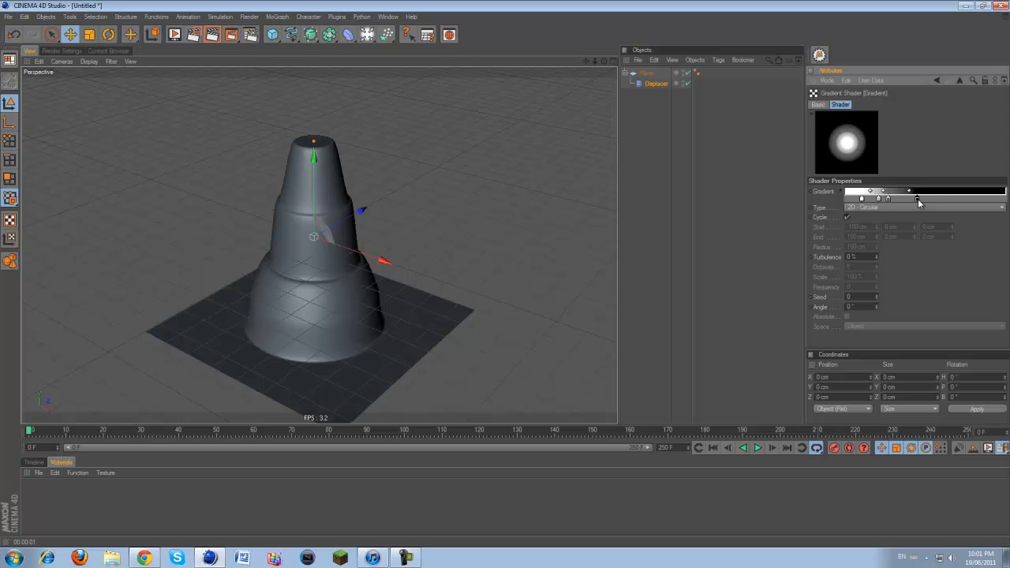
- Set the gradient's turbulence to 20 % and spread the grey and black knots outward to widen the mountain
drag(875, 257, 876, 255)
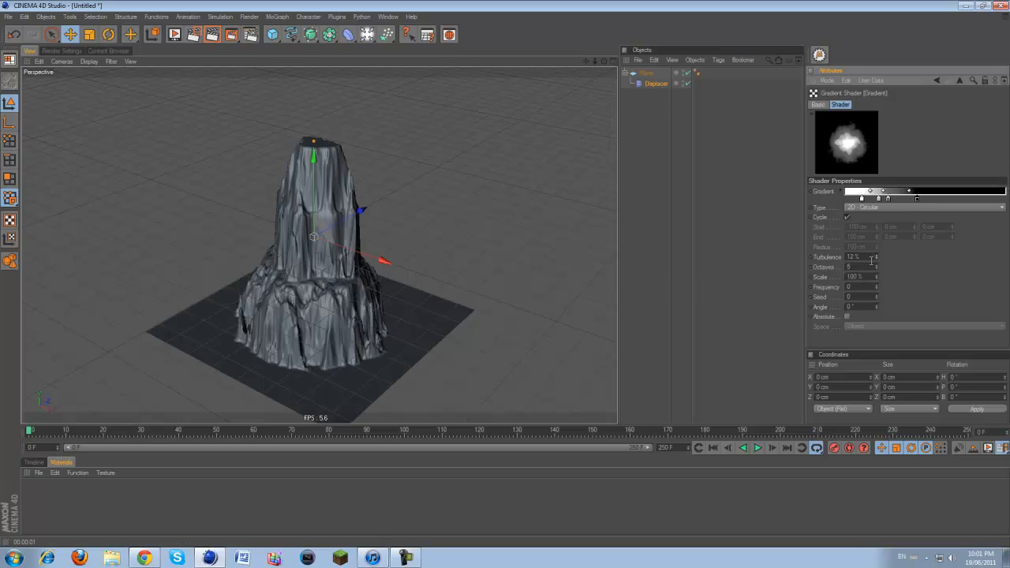
drag(875, 256, 876, 251)
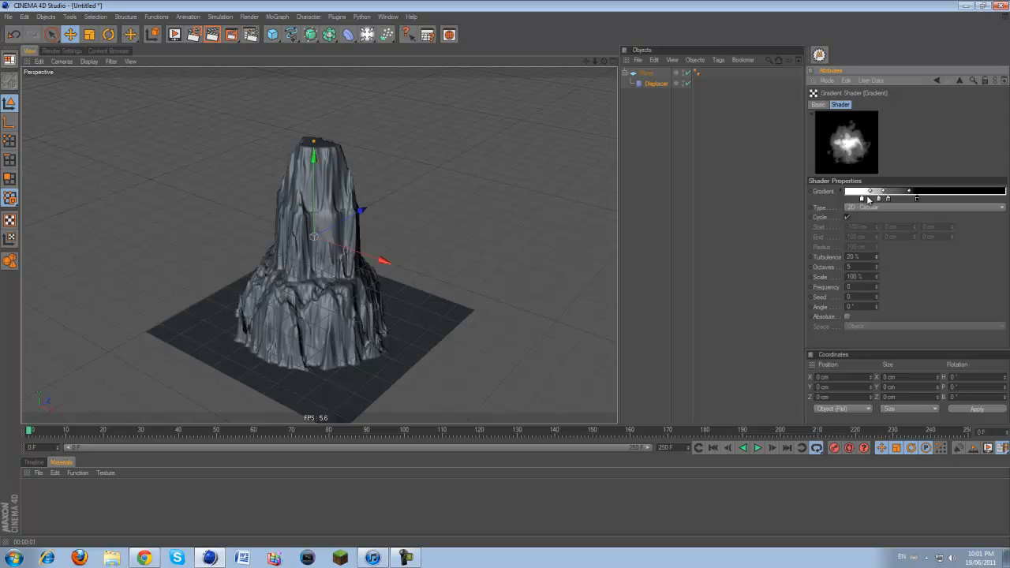
drag(917, 199, 886, 192)
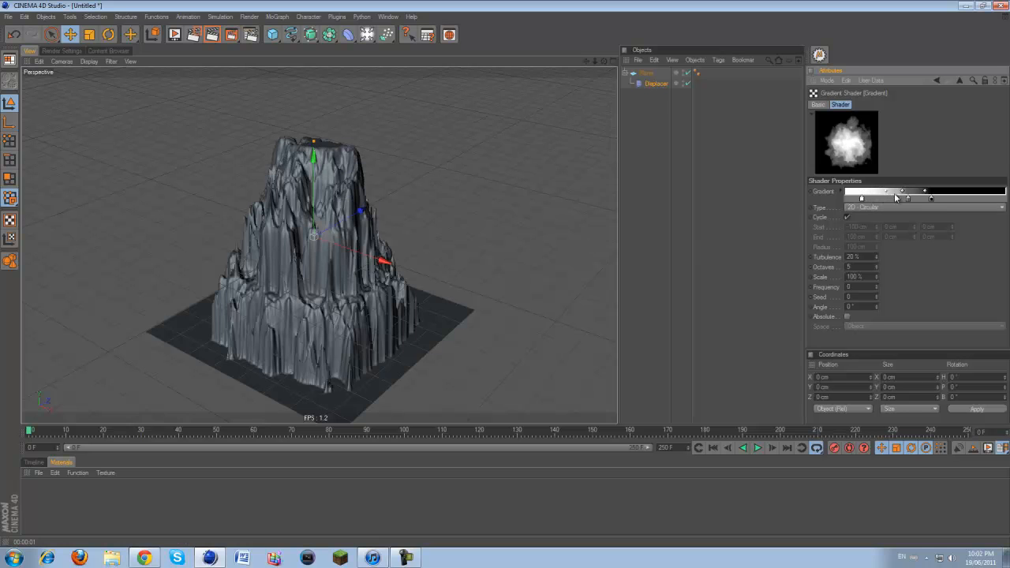
- Add a black knot at the very start of the gradient to sink a crater into the peak
double_click(850, 199)
drag(820, 204, 789, 211)
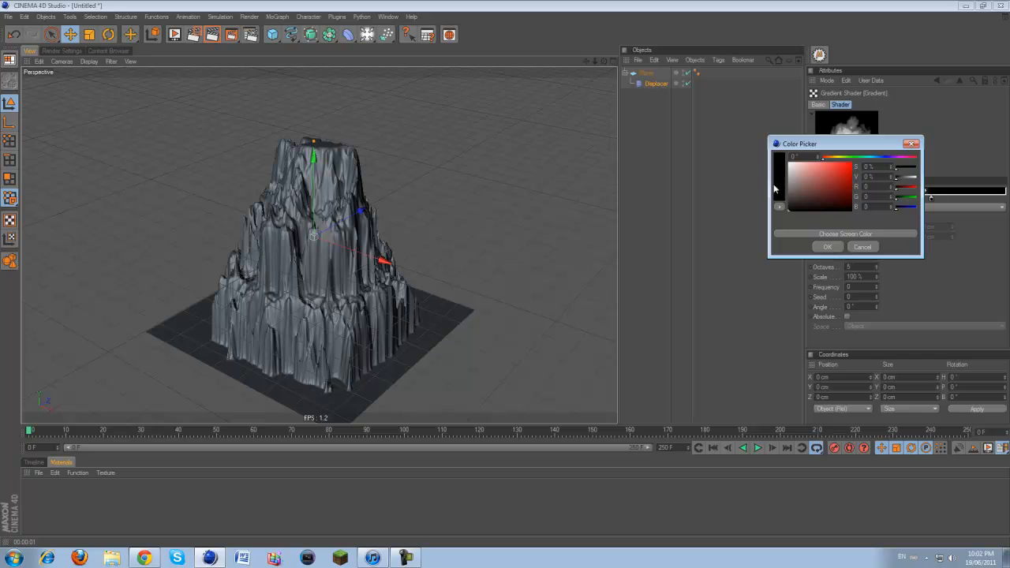
click(827, 246)
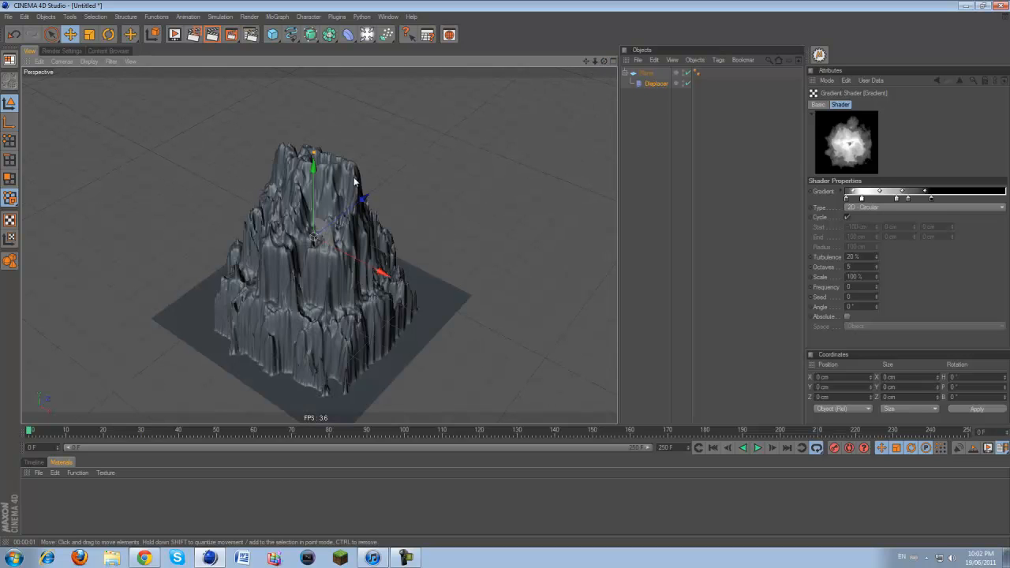
- Set the crater gradient's turbulence to 11 % and its octaves to 8
double_click(866, 256)
text(11)
key(Return)
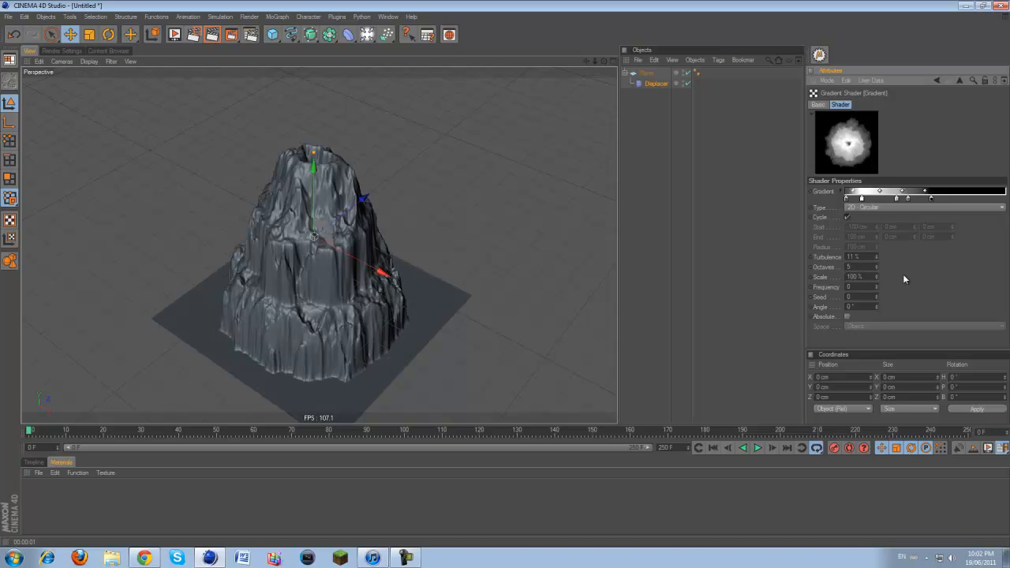
double_click(857, 267)
text(8)
- Adjust the gradient's turbulence scale to 82 %
double_click(854, 276)
text(4)
key(Return)
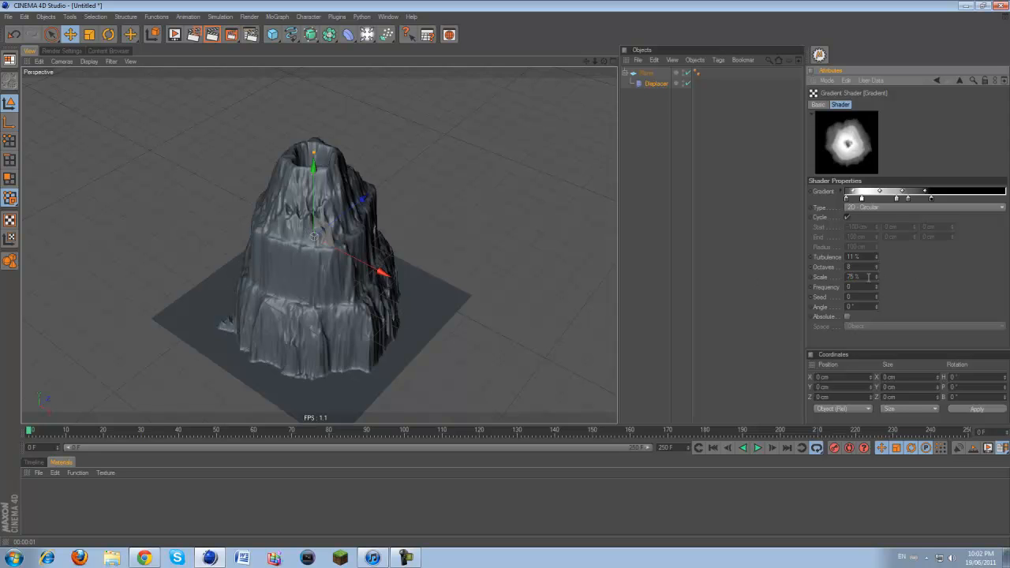
double_click(864, 276)
click(876, 275)
click(876, 275)
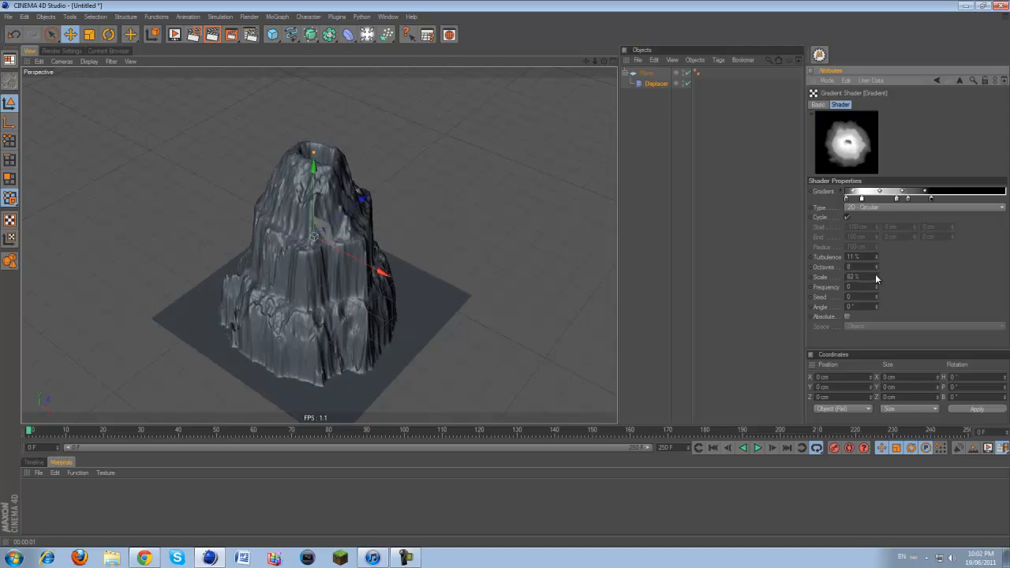
- Lower the gradient's turbulence scale to 80 % and set its seed to 7
click(876, 279)
click(876, 279)
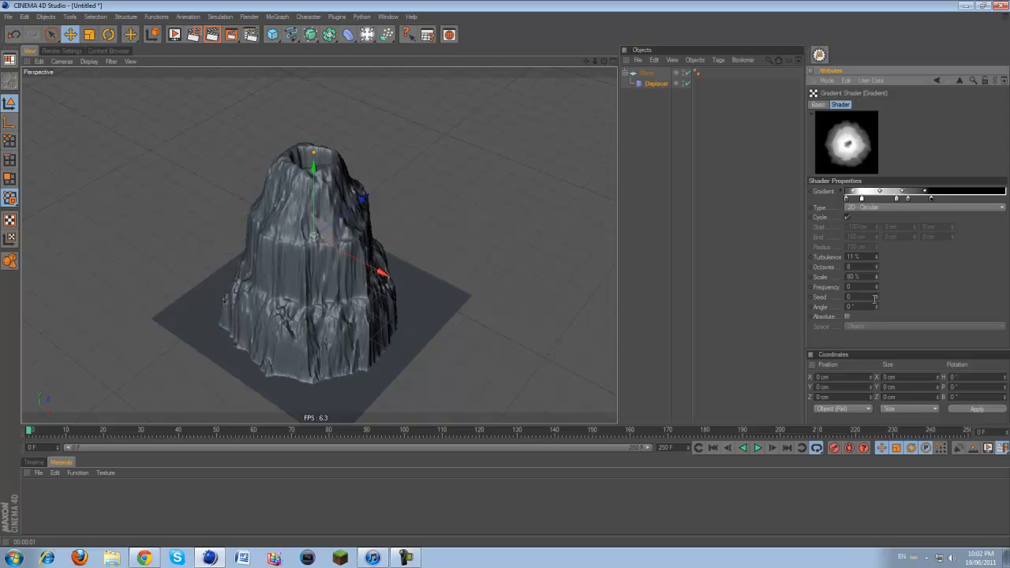
drag(876, 297, 876, 280)
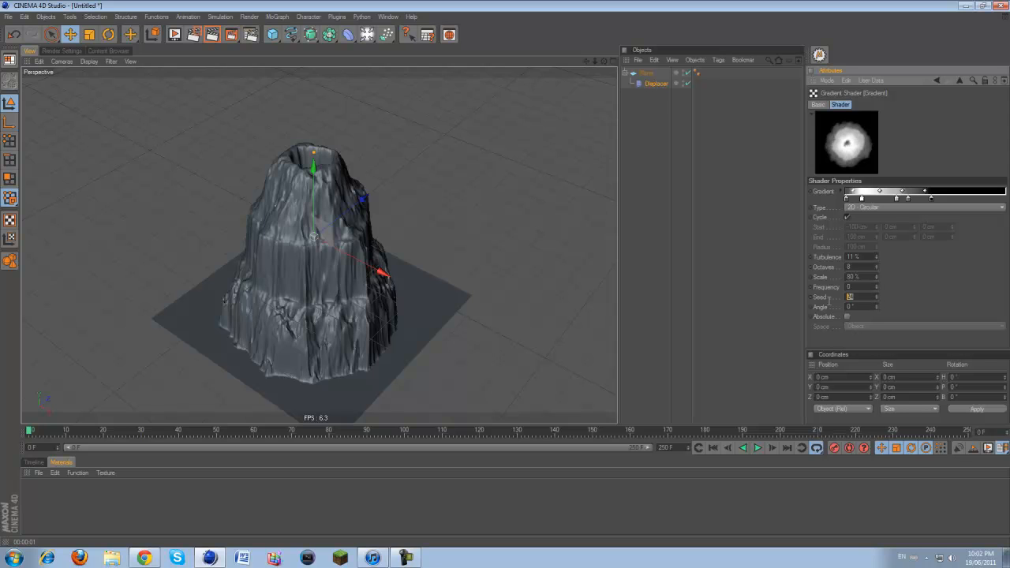
text(7)
key(Return)
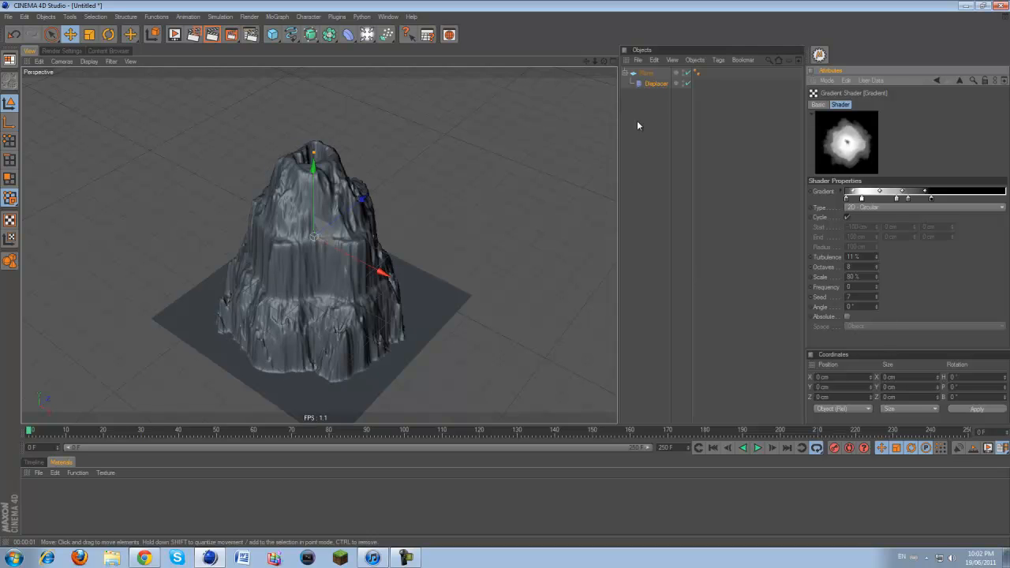
- Set the plane's width and height segments to 800 and render the view
click(663, 115)
drag(605, 62, 515, 279)
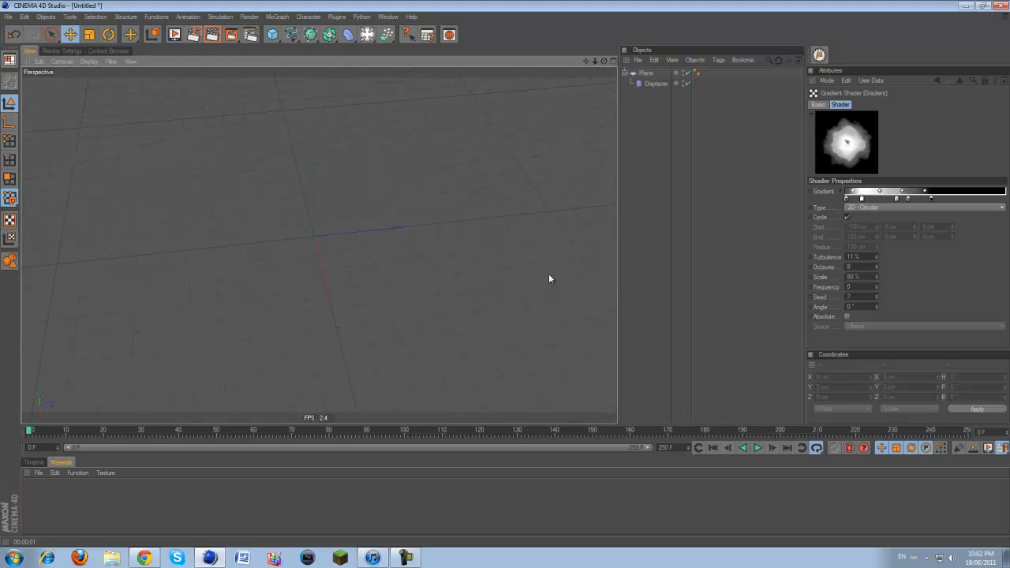
click(309, 234)
click(500, 168)
click(657, 83)
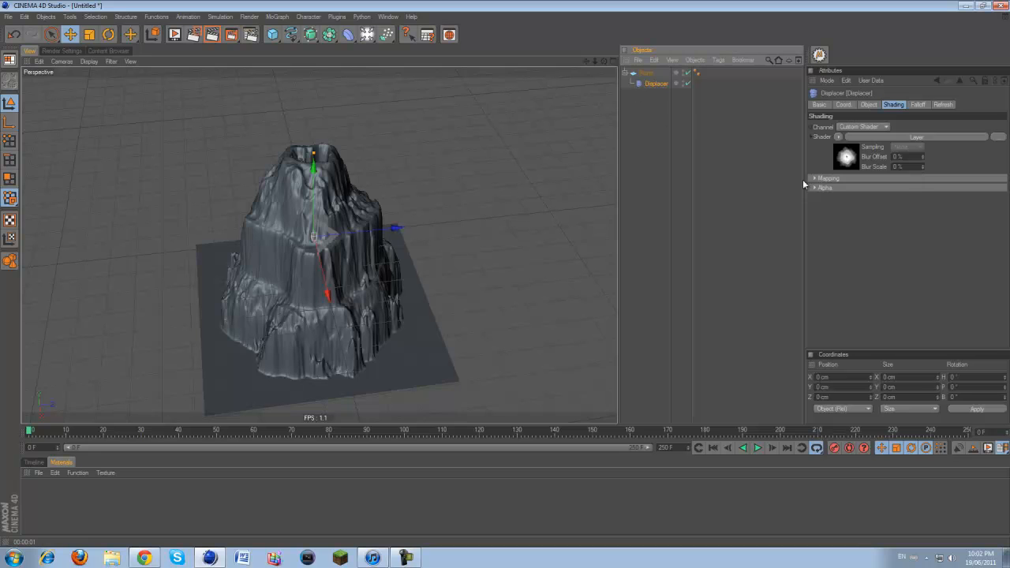
click(645, 73)
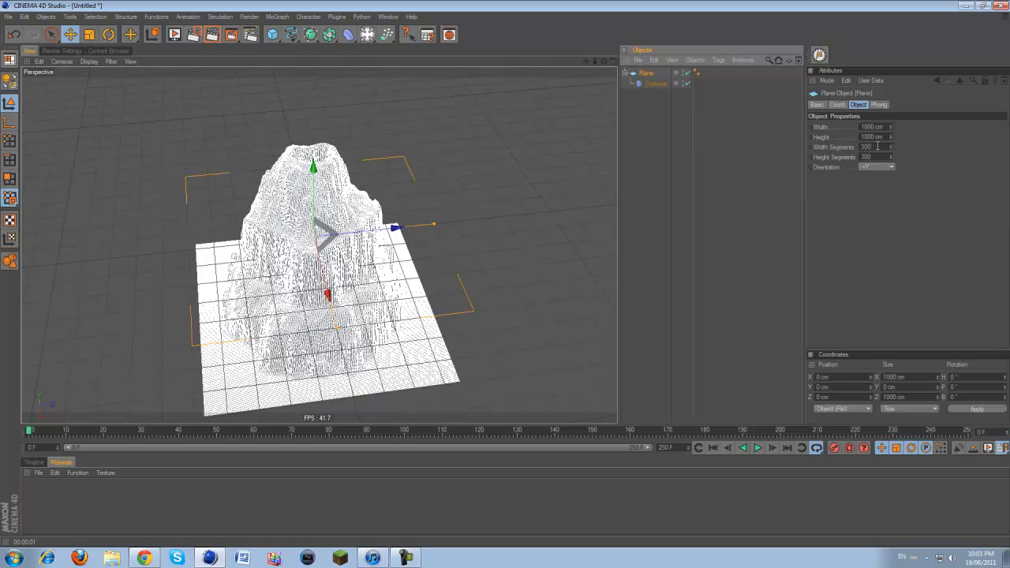
double_click(866, 147)
text(50)
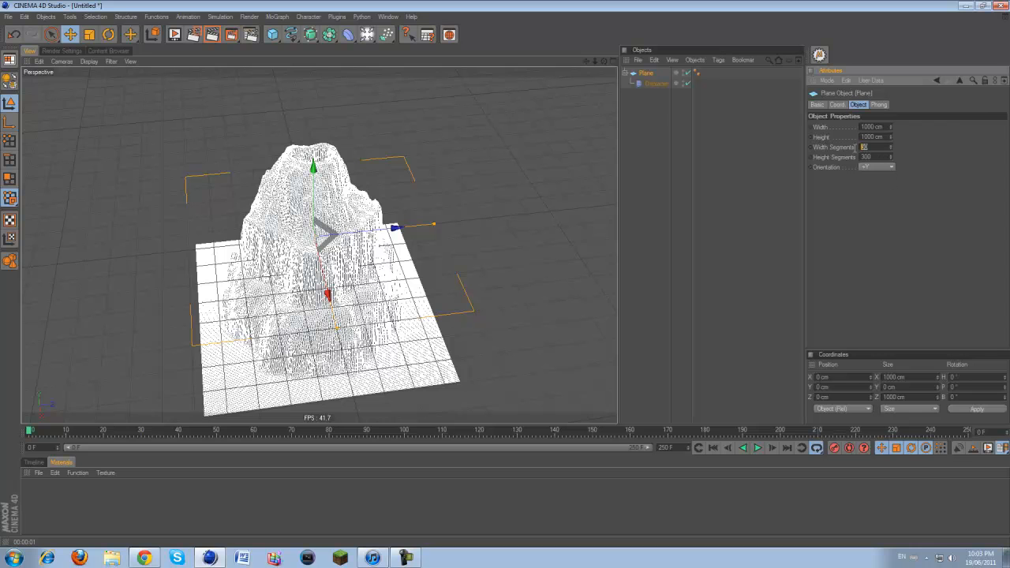
text(0)
key(Tab)
text(8)
click(212, 33)
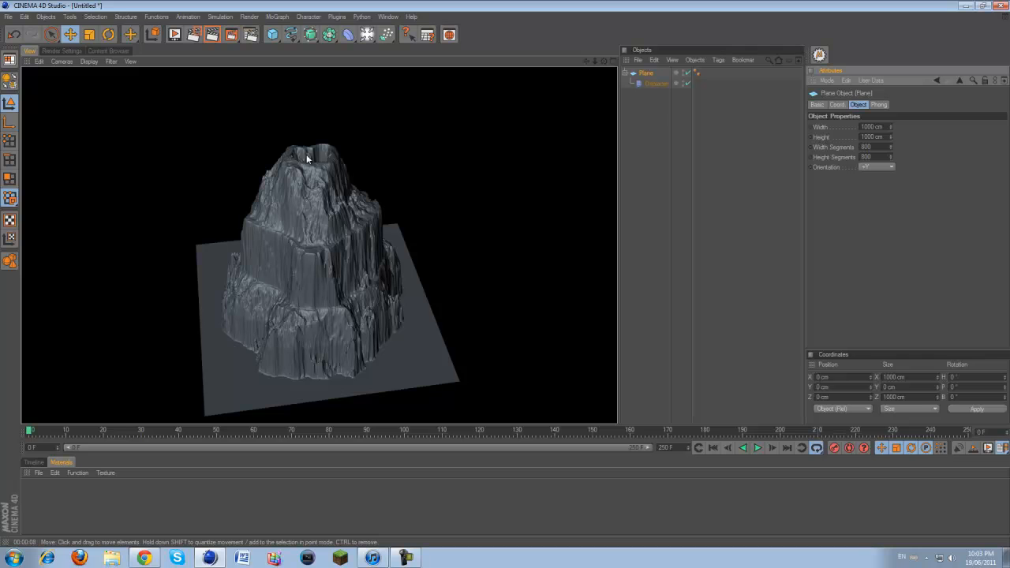
- Open the V2.0 materials pack from the favorites in the Content Browser
click(450, 35)
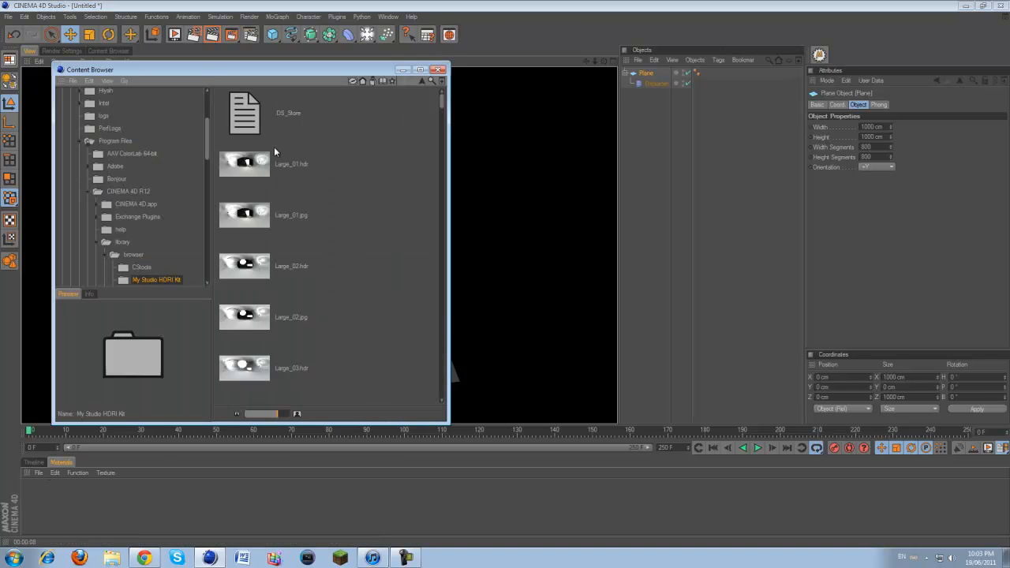
click(392, 80)
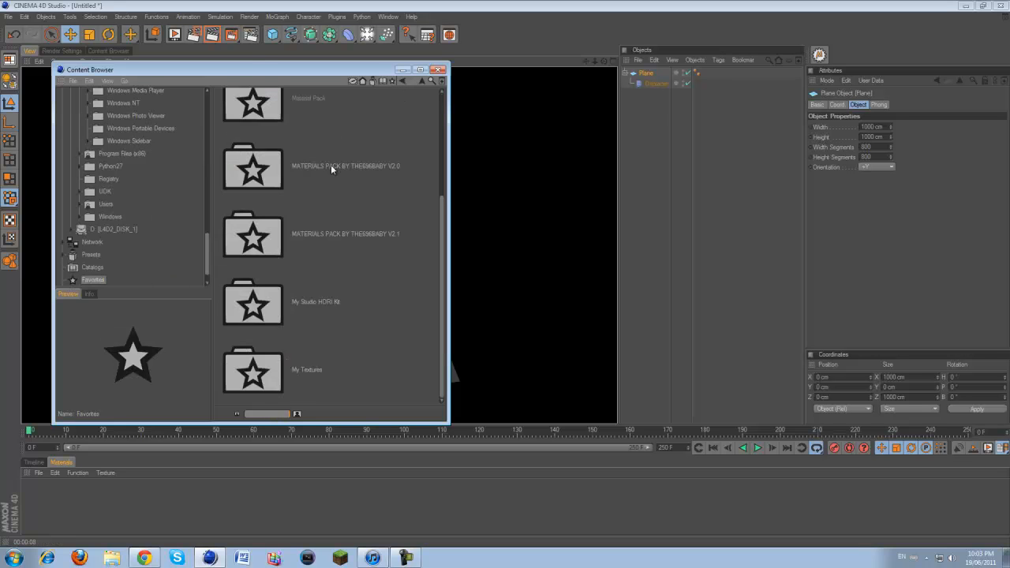
double_click(324, 376)
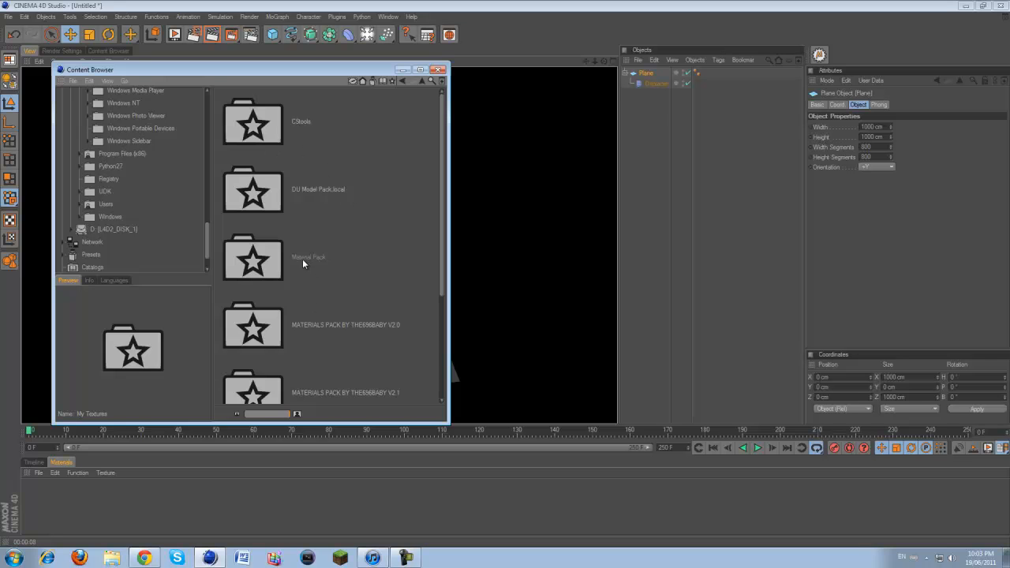
double_click(303, 259)
click(402, 81)
scroll(303, 337, down, 1)
double_click(317, 262)
- Add the LAND 2 and LAND materials from the pack to the scene and close the Content Browser
click(254, 234)
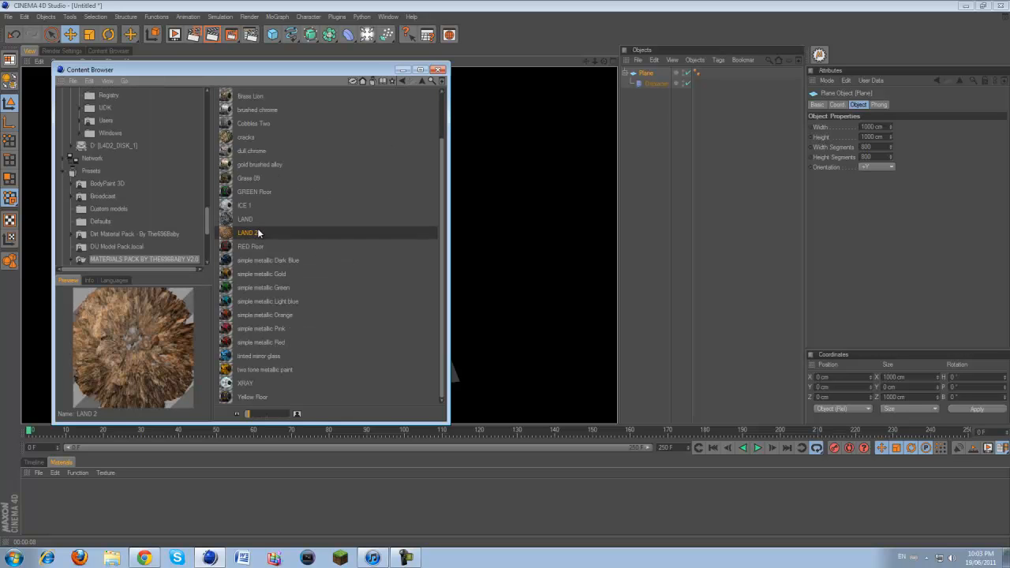
click(244, 218)
click(246, 234)
drag(246, 234, 225, 463)
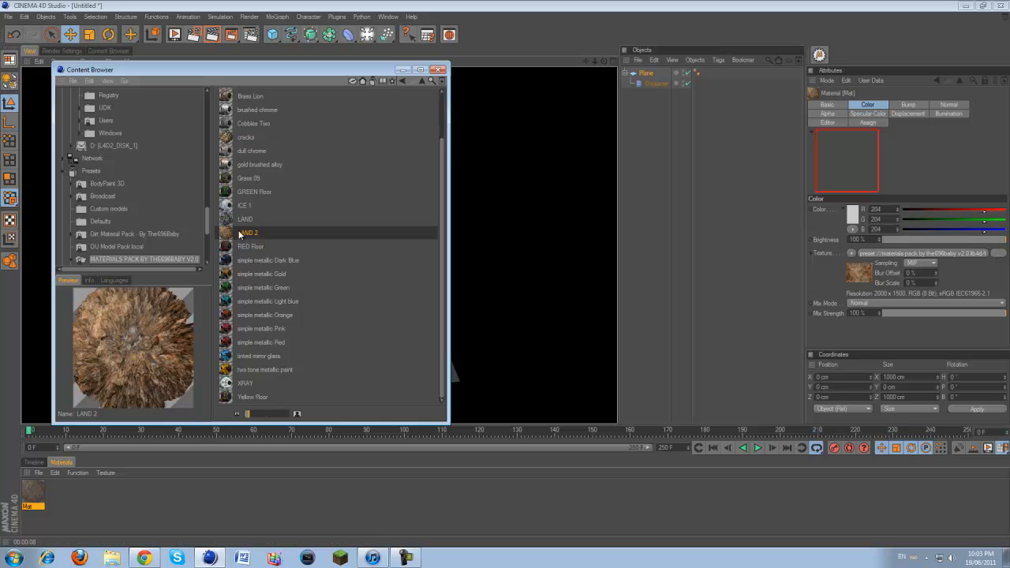
drag(245, 219, 213, 498)
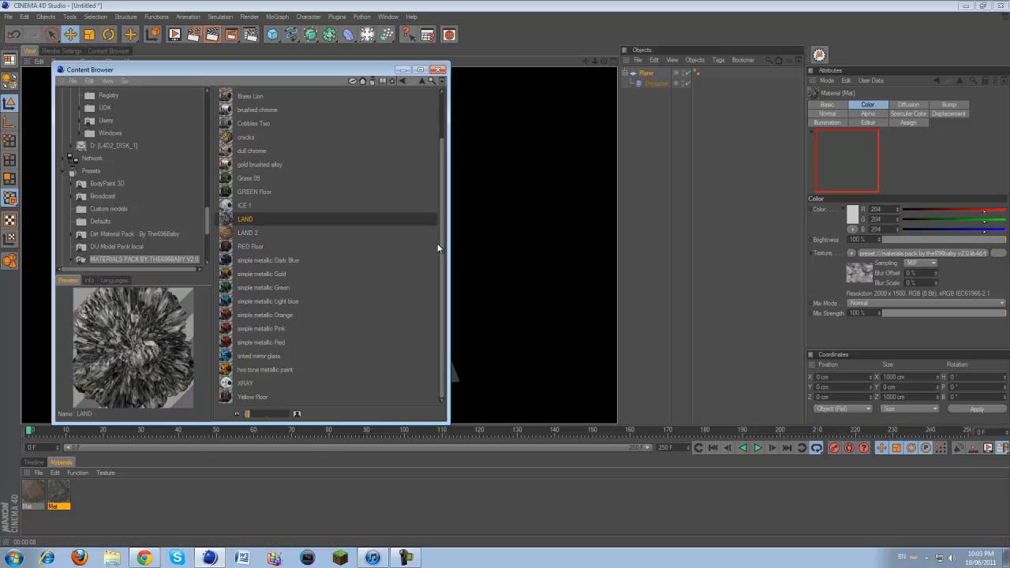
click(439, 69)
- Apply the brown LAND 2 material to the plane and render the view
drag(28, 496, 647, 76)
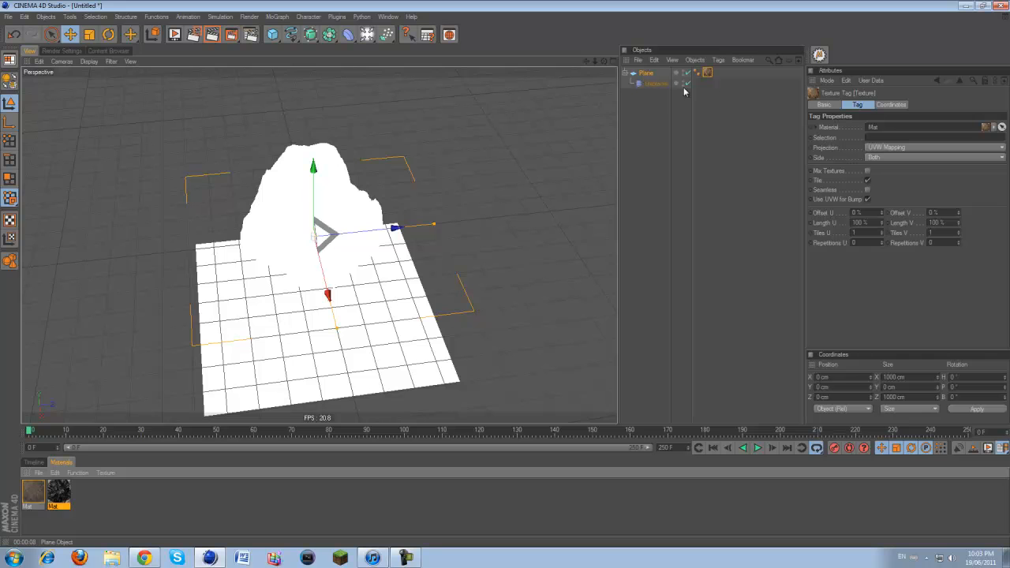
click(926, 148)
click(742, 240)
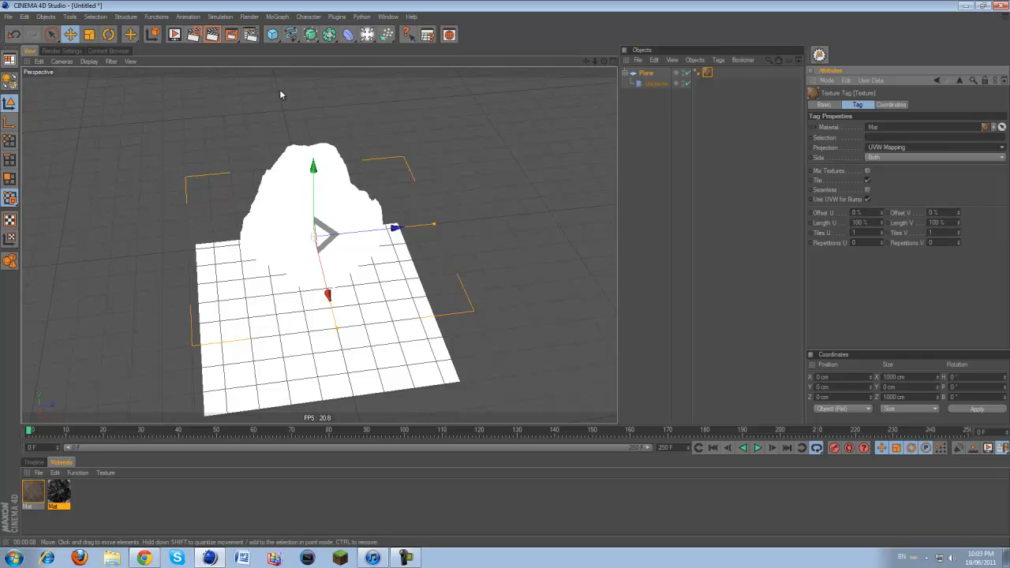
click(212, 34)
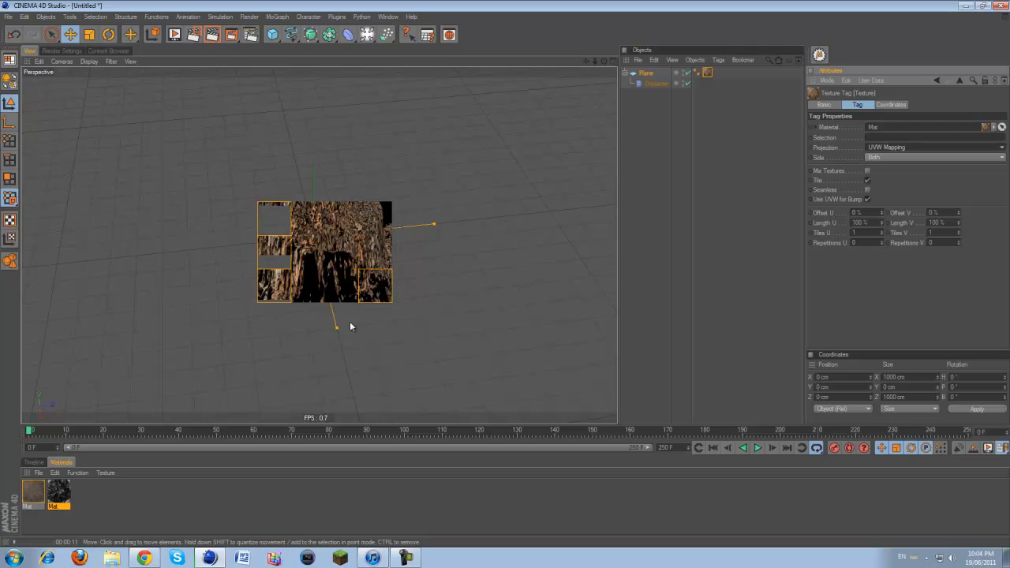
- Set the plane's texture projection to Cubic and render the view again
click(882, 148)
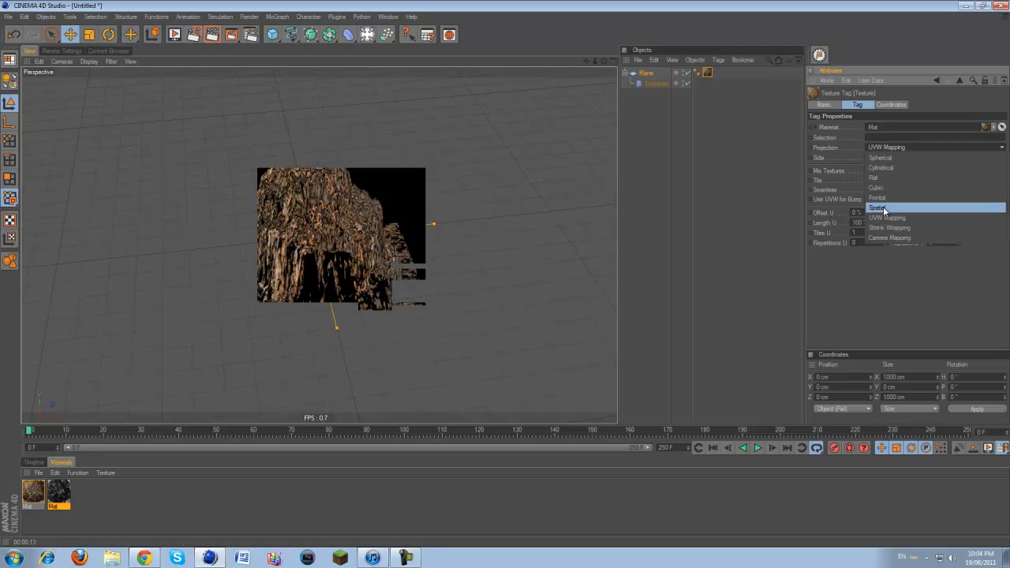
click(883, 191)
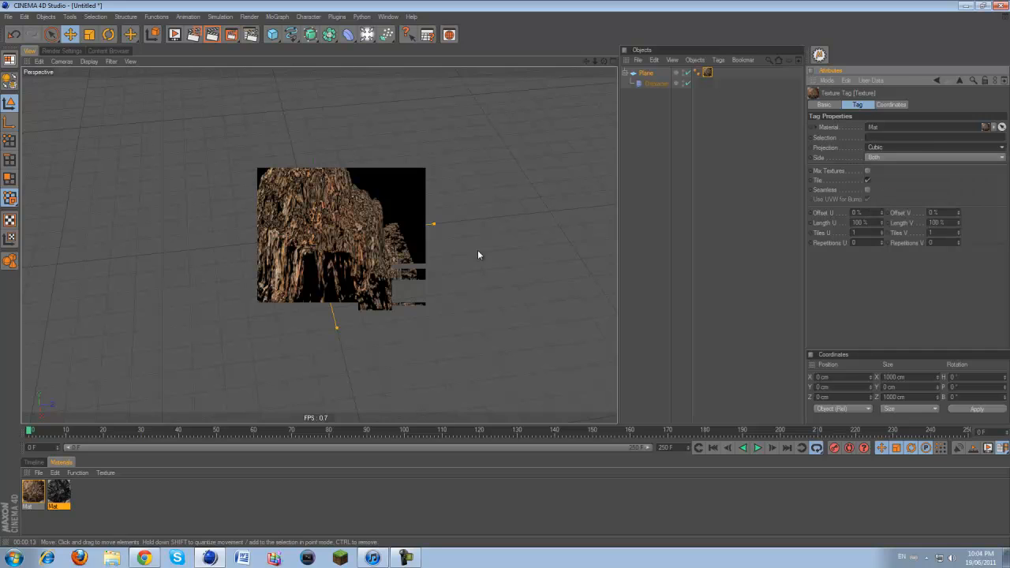
click(214, 35)
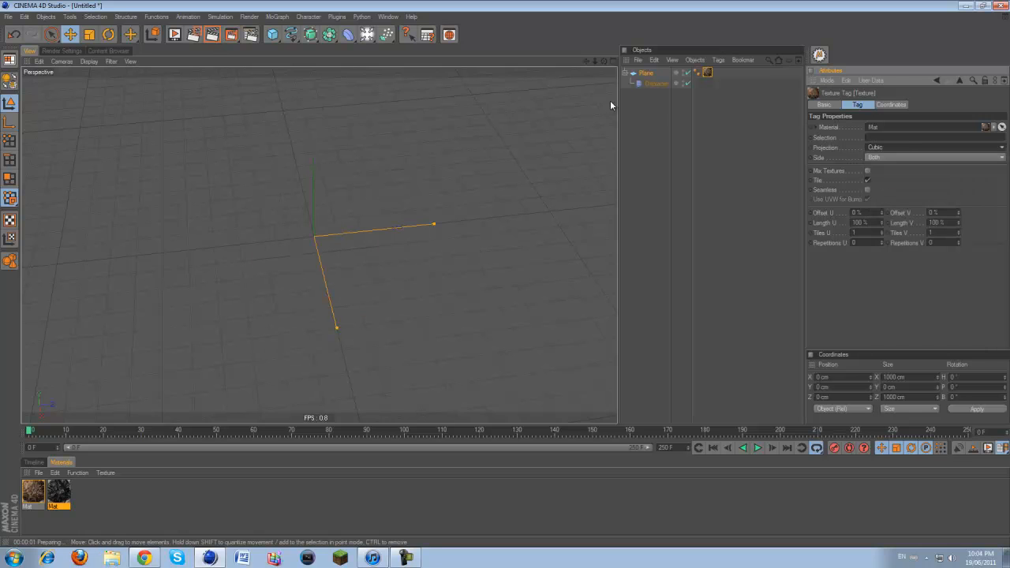
- Disable the Displacement channel of the brown rock material
double_click(33, 493)
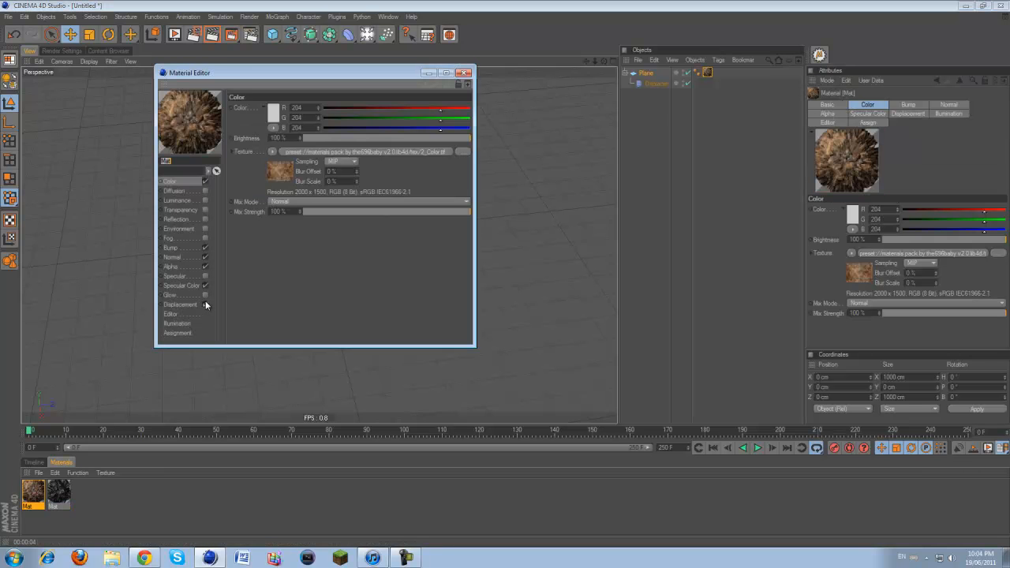
click(205, 302)
click(464, 72)
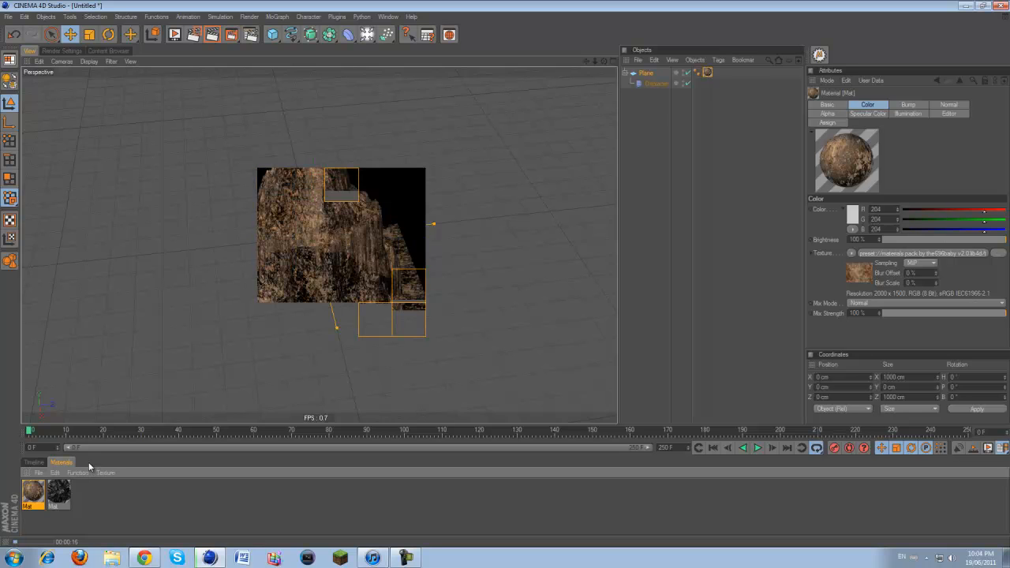
- Disable the brown rock material's Alpha channel, check its Normal and Specular Color channels, and render the mountain
double_click(38, 491)
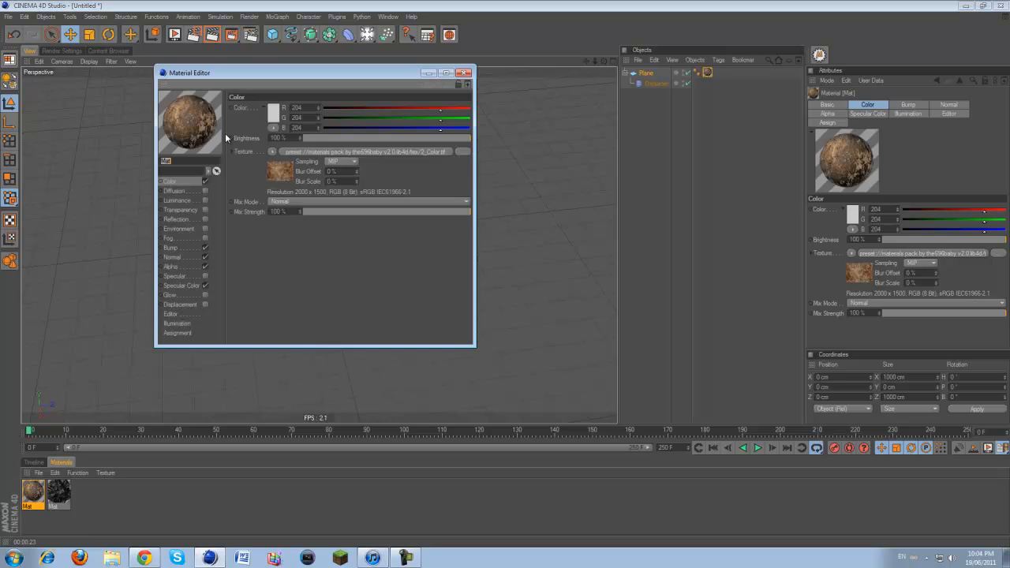
click(182, 256)
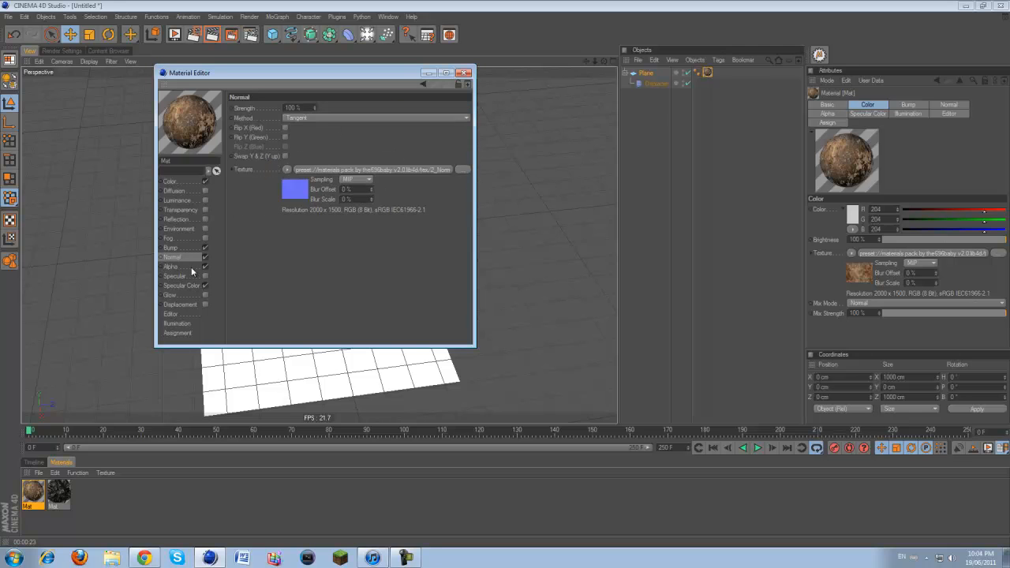
click(193, 266)
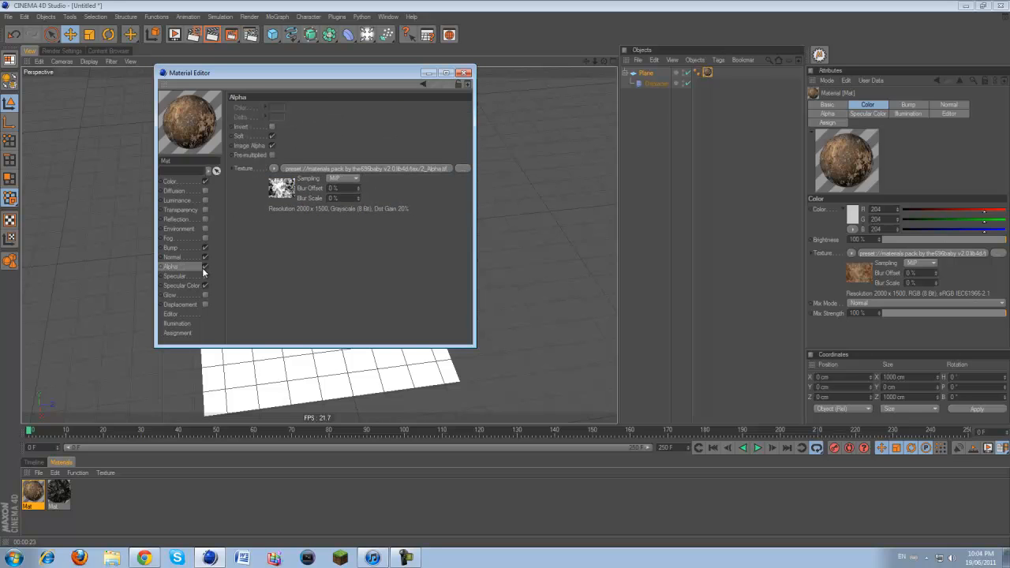
click(205, 267)
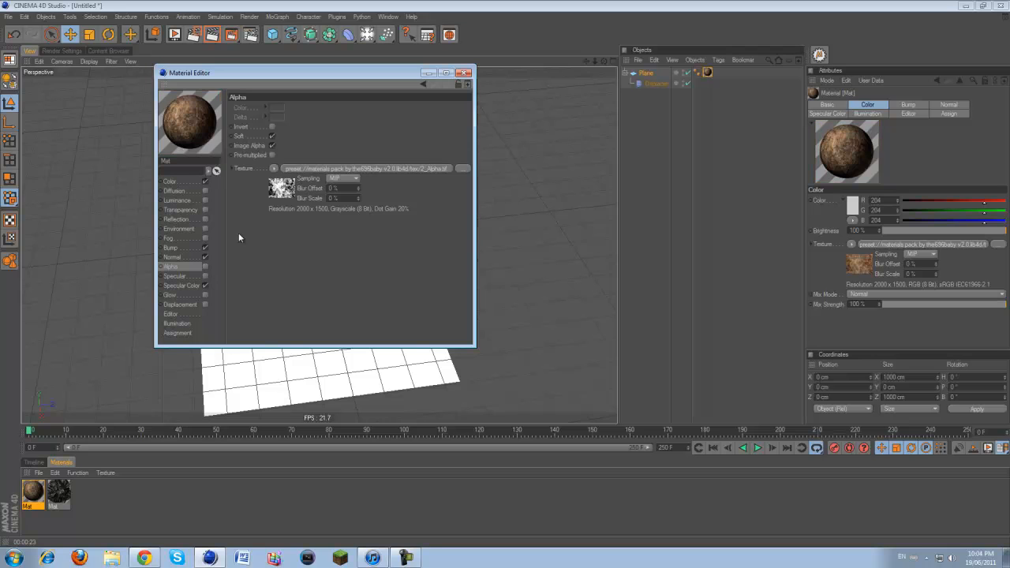
click(190, 286)
click(464, 73)
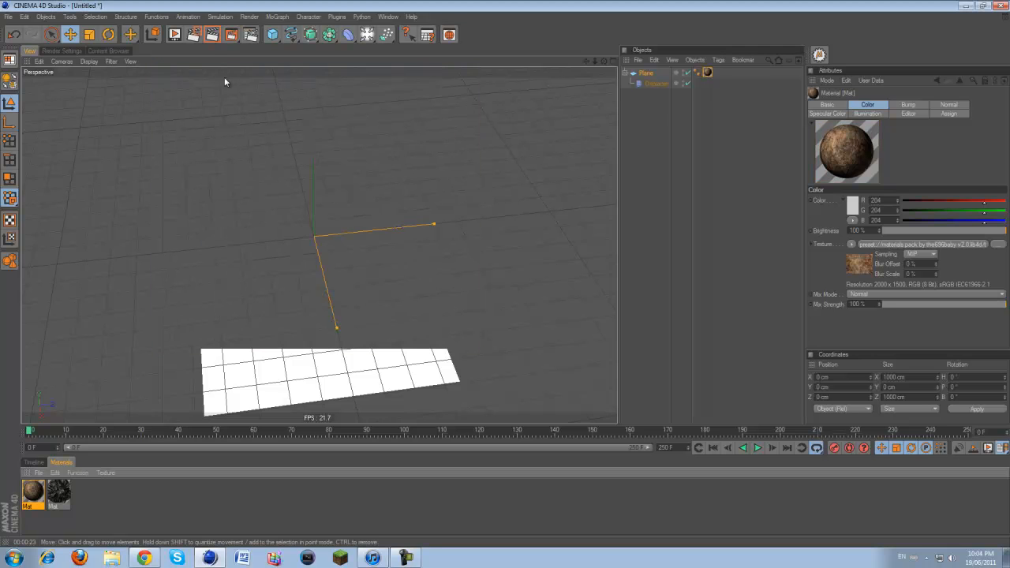
click(210, 40)
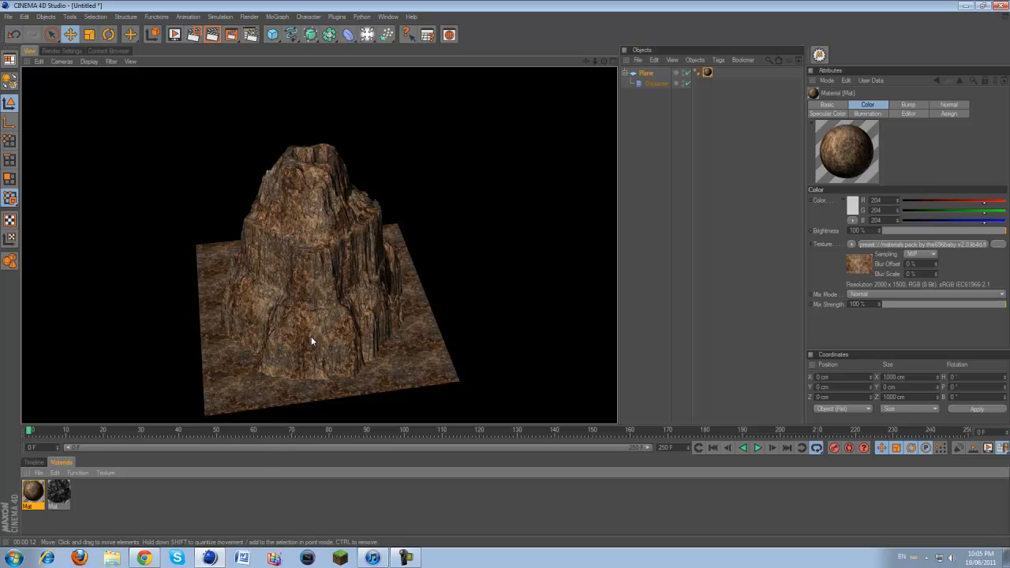
- Open the Displace Deformer folder in the Prime example scenes and preview the Displacer-Volcano and Displacer-Waves scenes
click(419, 560)
click(419, 560)
click(428, 35)
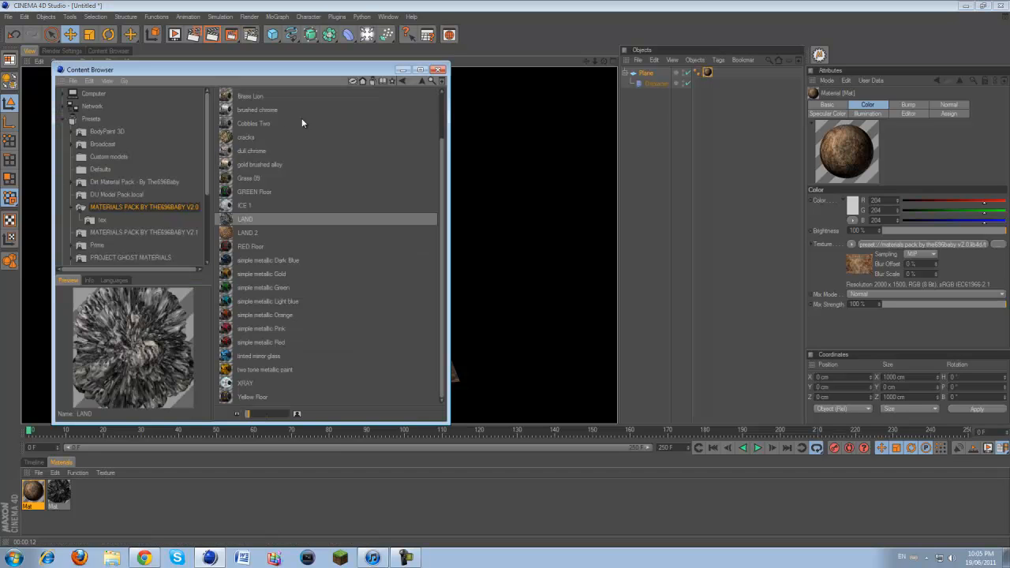
click(92, 117)
scroll(91, 116, down, 3)
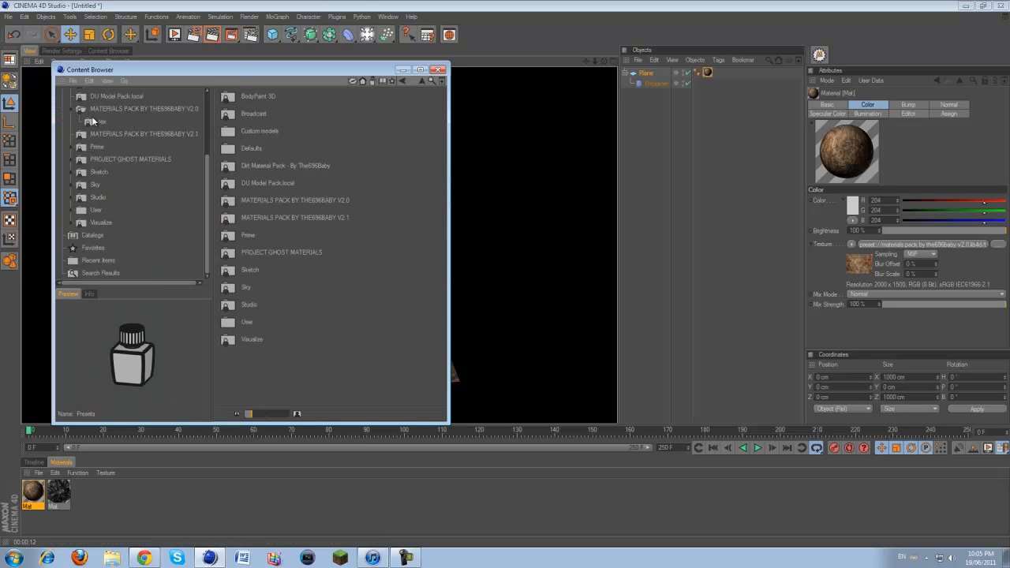
double_click(247, 235)
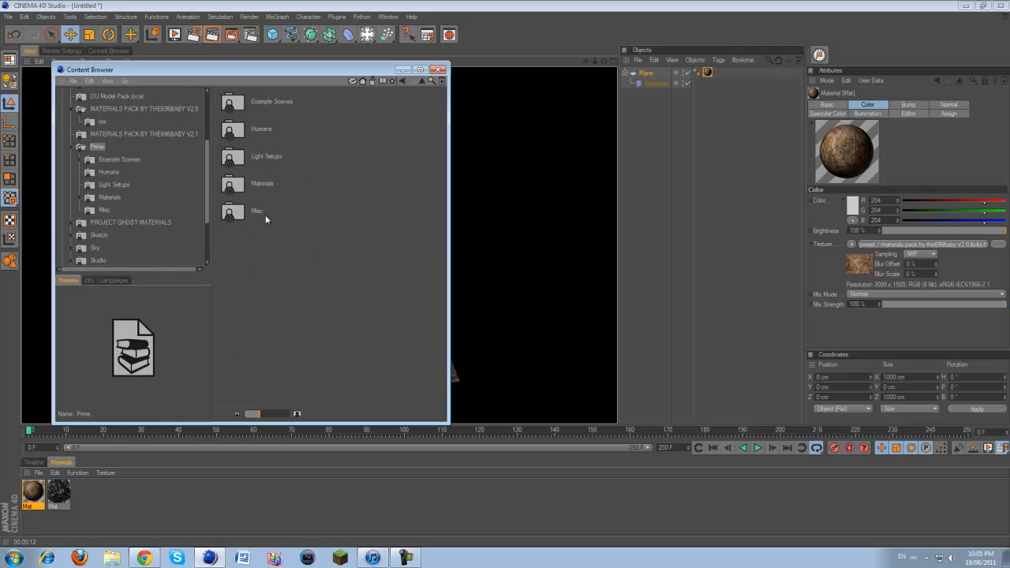
double_click(273, 104)
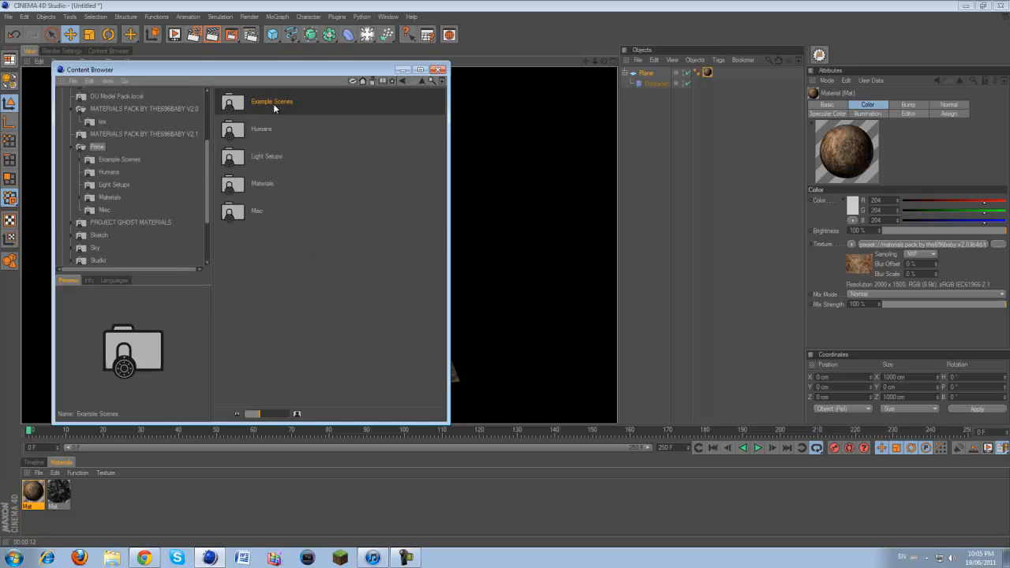
double_click(273, 130)
click(247, 133)
click(253, 148)
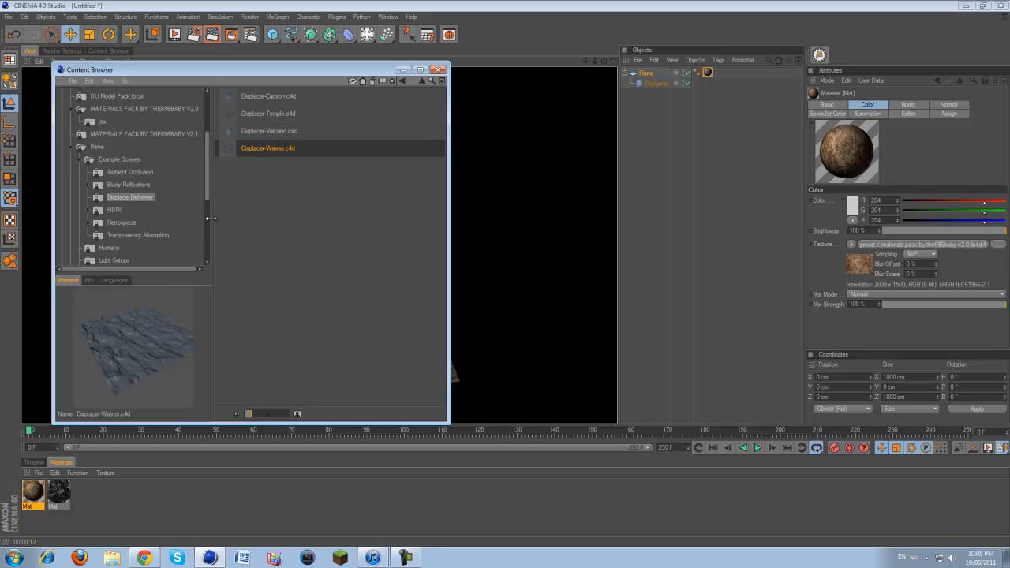
click(246, 131)
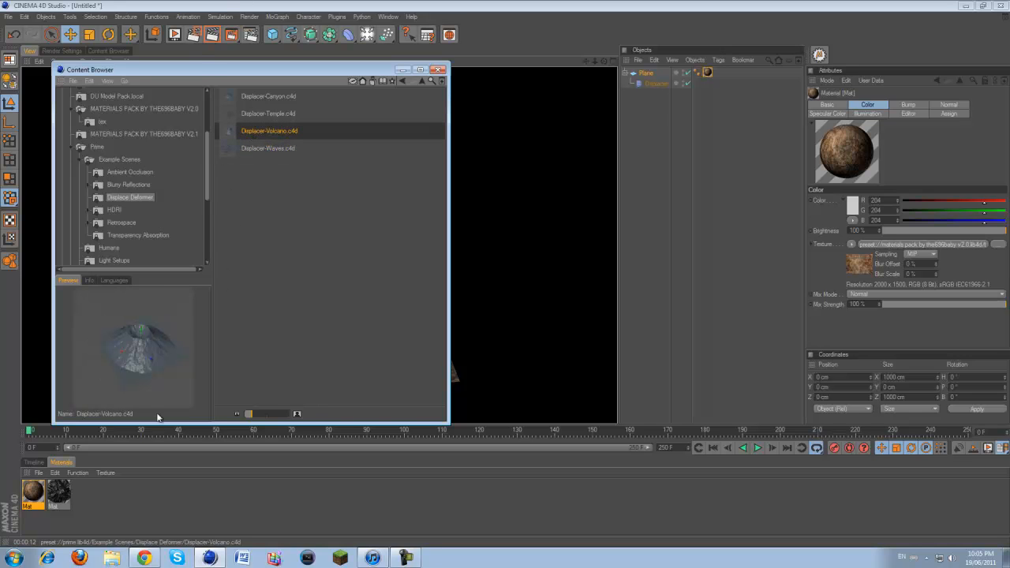
click(270, 146)
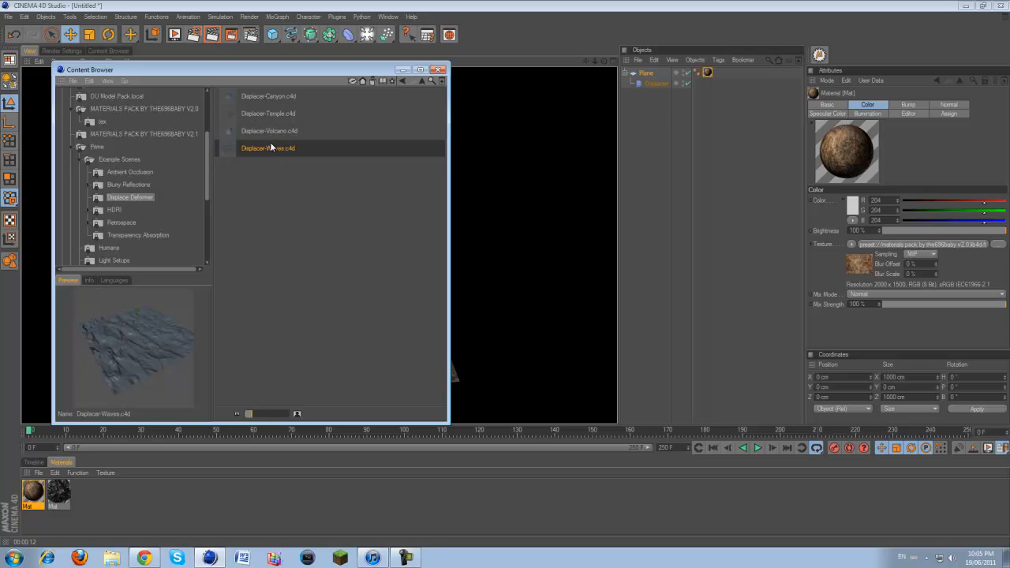
- Preview the Displacer-Canyon, Displacer-Temple and Displacer-Waves example scenes in the Displace Deformer folder
click(259, 98)
click(262, 113)
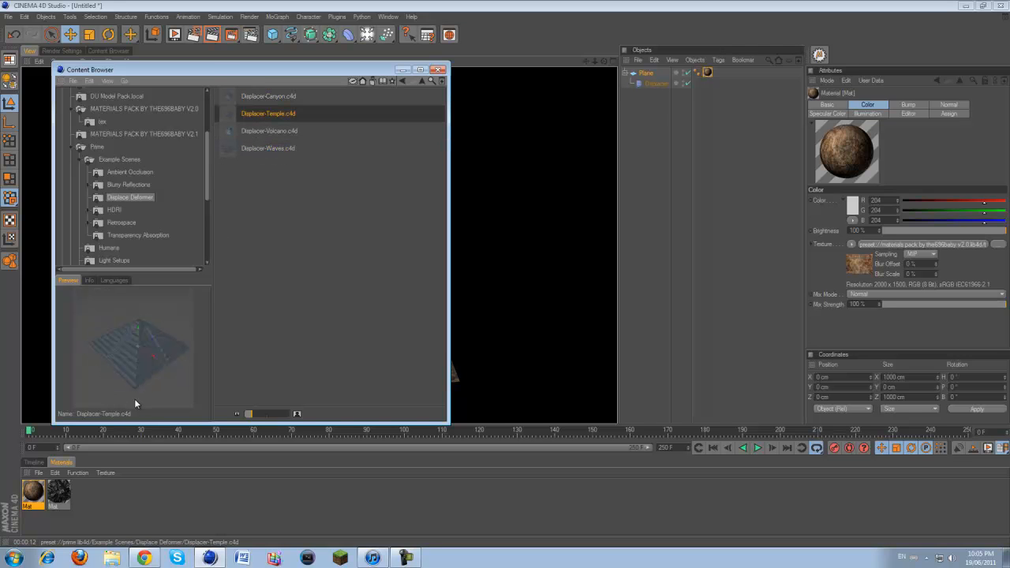
click(276, 98)
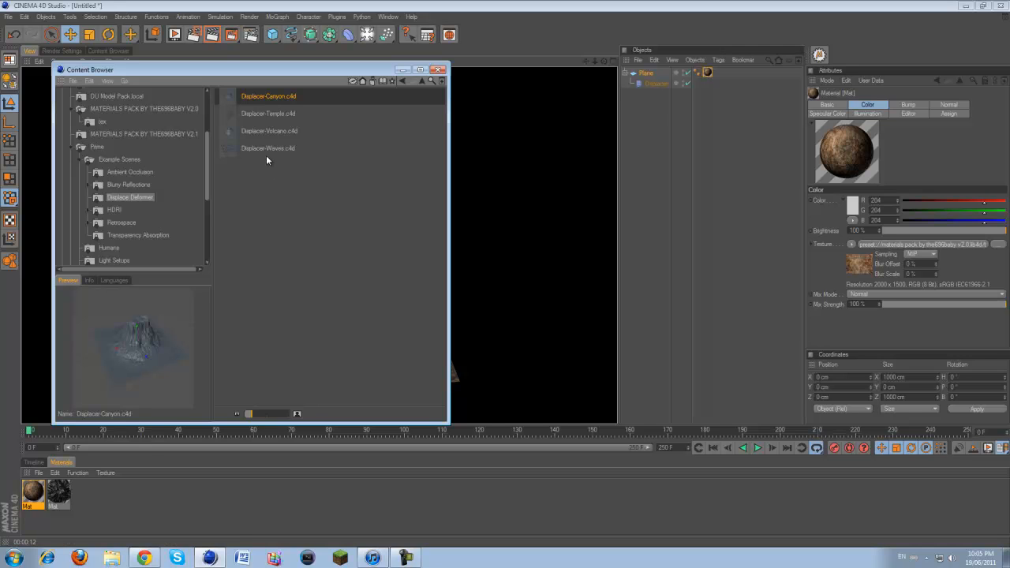
click(291, 149)
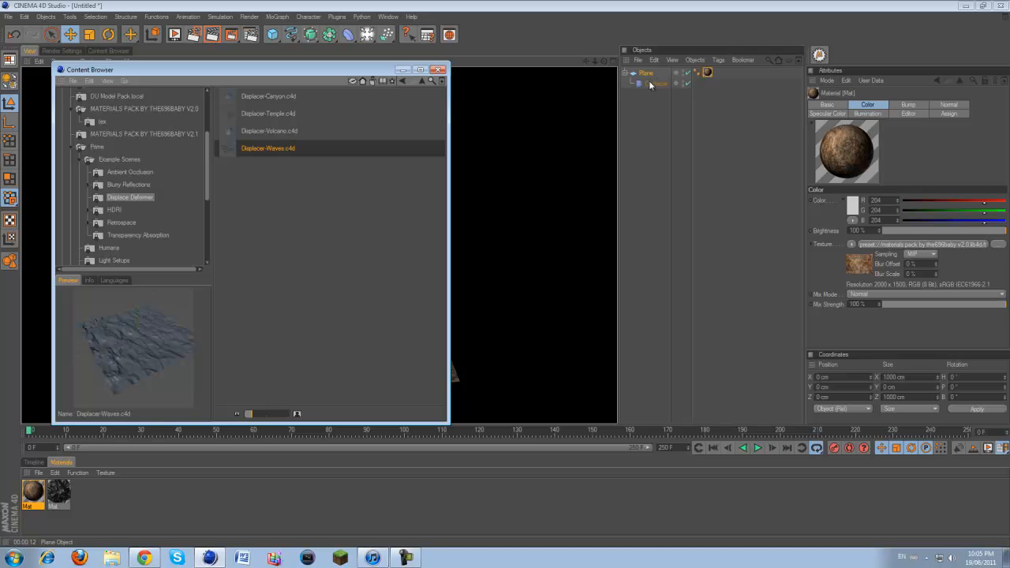
- Look through the other folders of the Prime example scenes, including Transparency Absorption, HDRI and Ambient Occlusion
click(140, 235)
click(119, 202)
click(123, 207)
click(139, 175)
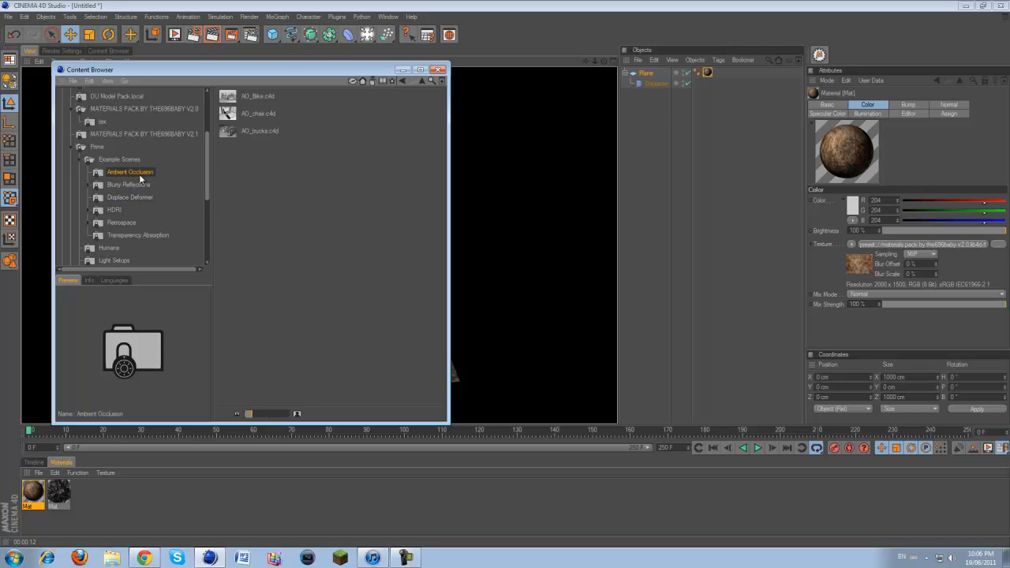
- Collapse the Example Scenes, Prime and Presets folders and close the Content Browser
click(82, 159)
click(73, 147)
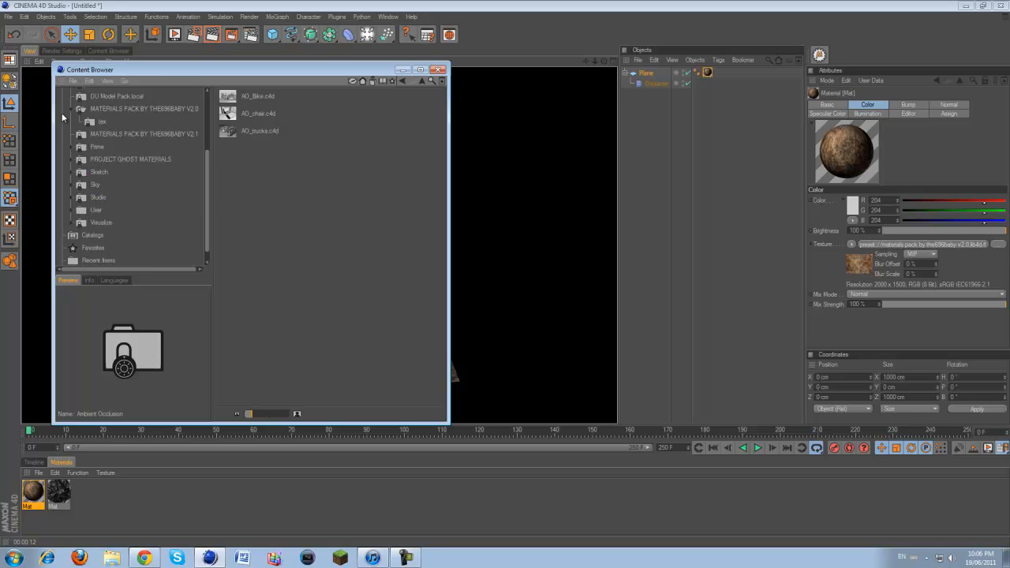
scroll(68, 111, up, 2)
click(69, 144)
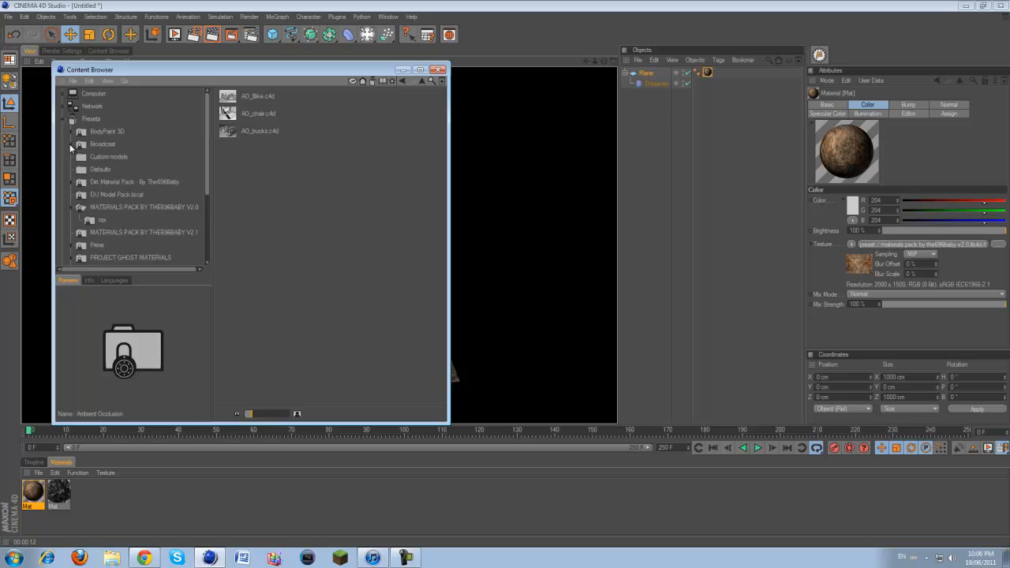
click(63, 119)
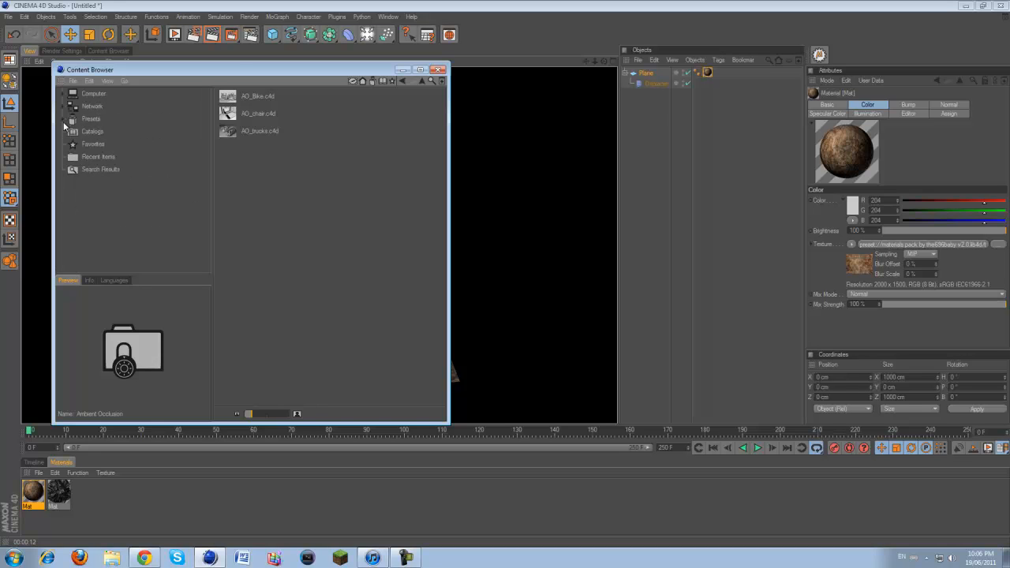
click(437, 69)
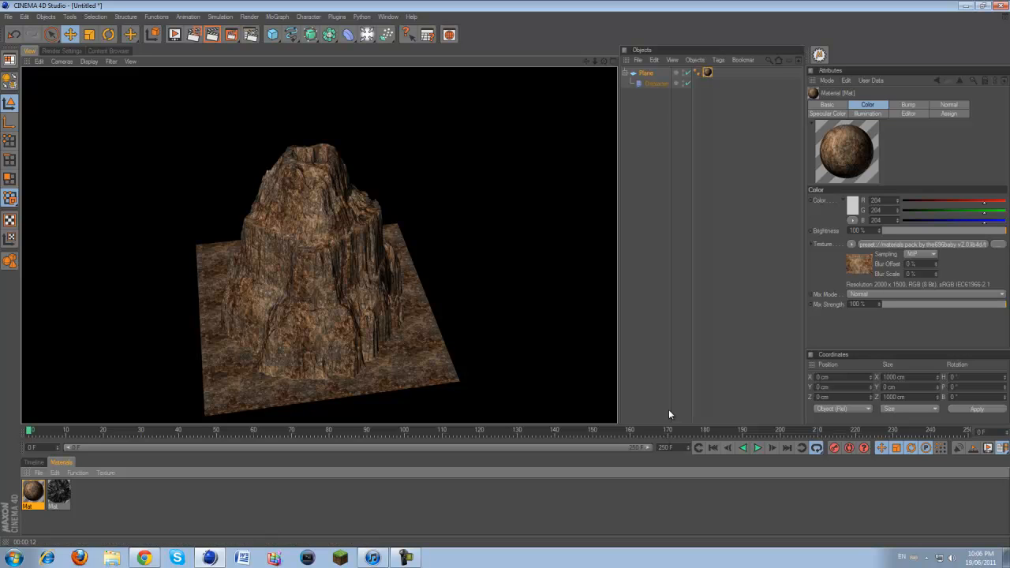
click(6, 17)
click(92, 298)
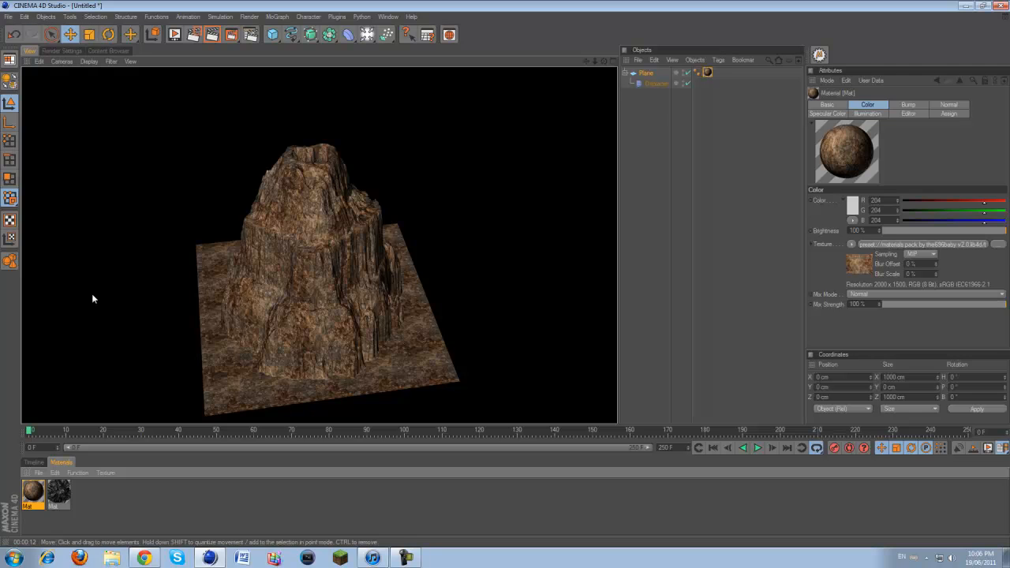
click(406, 558)
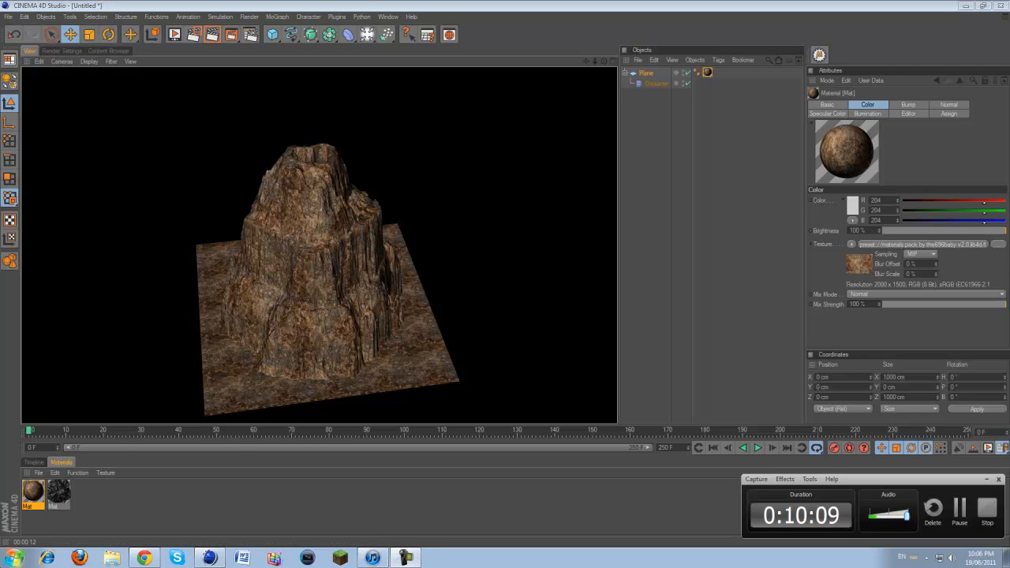